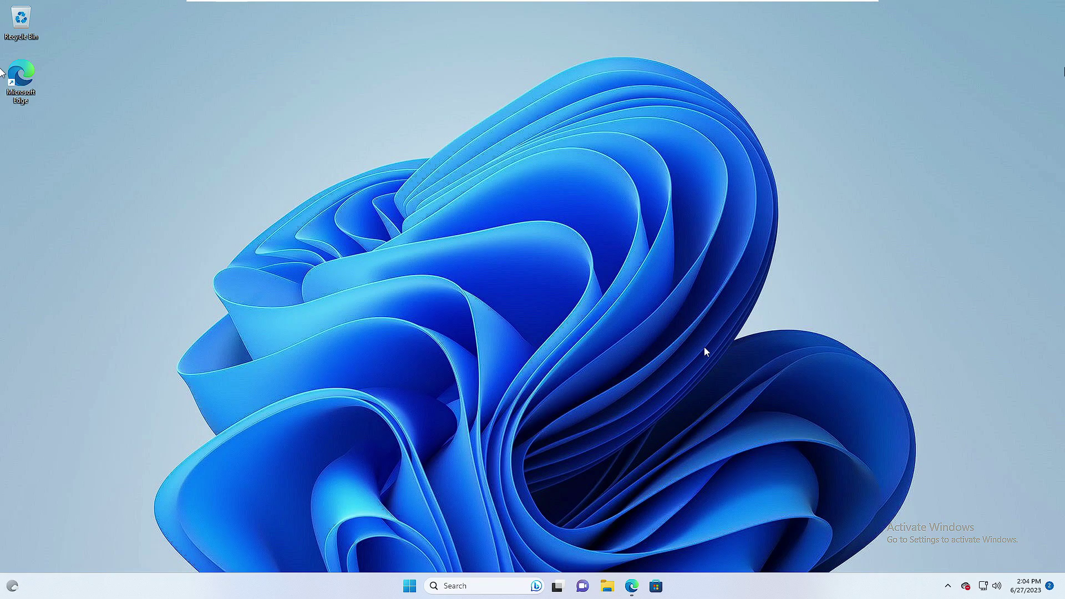
# Step: Open the scrcpy v2.1 release in Edge and download the scrcpy-win64-v2.1.zip asset (5.7 MB)
pyautogui.click(633, 587)
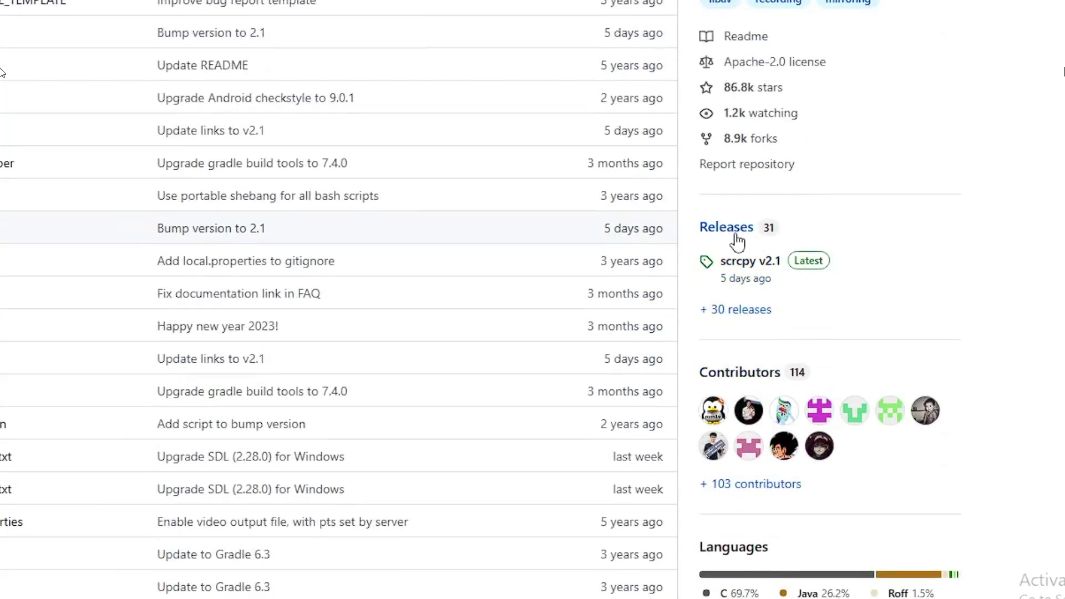
pyautogui.click(765, 266)
pyautogui.scroll(-5, 3, 72)
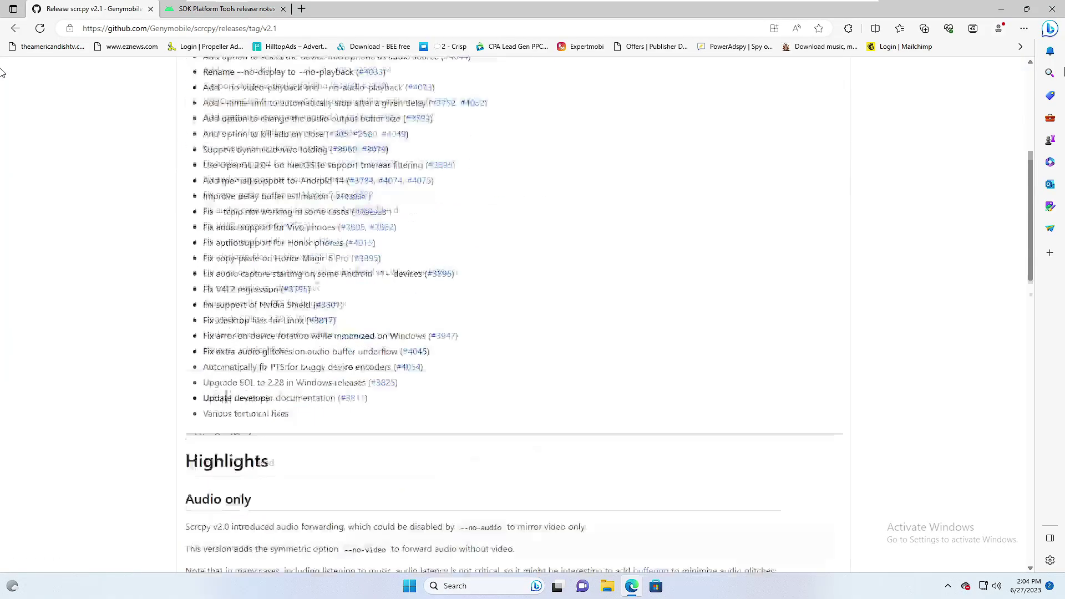
pyautogui.scroll(-20, 316, 280)
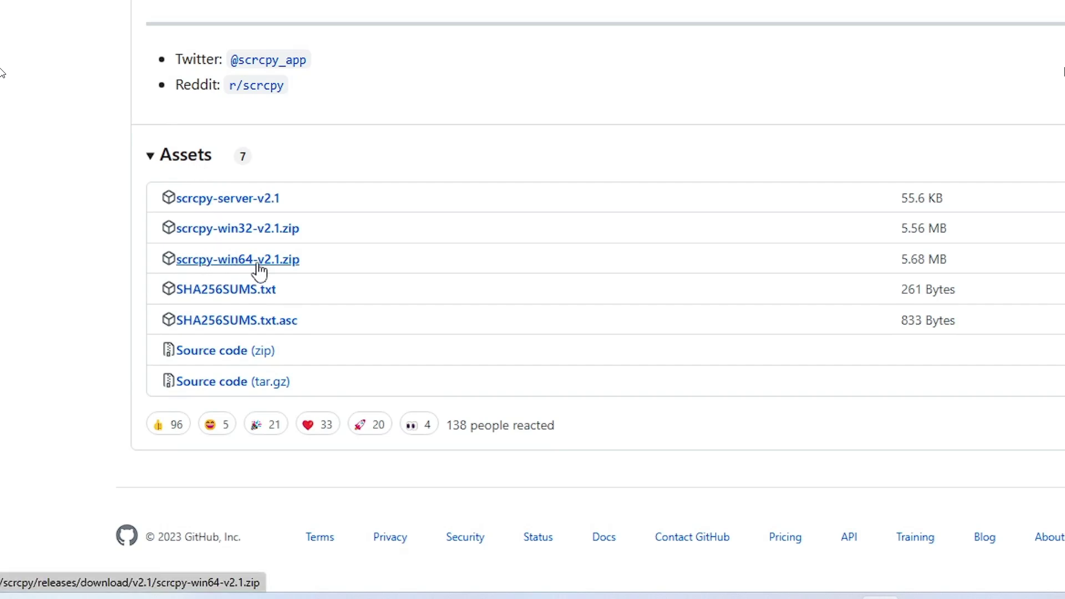
pyautogui.click(287, 272)
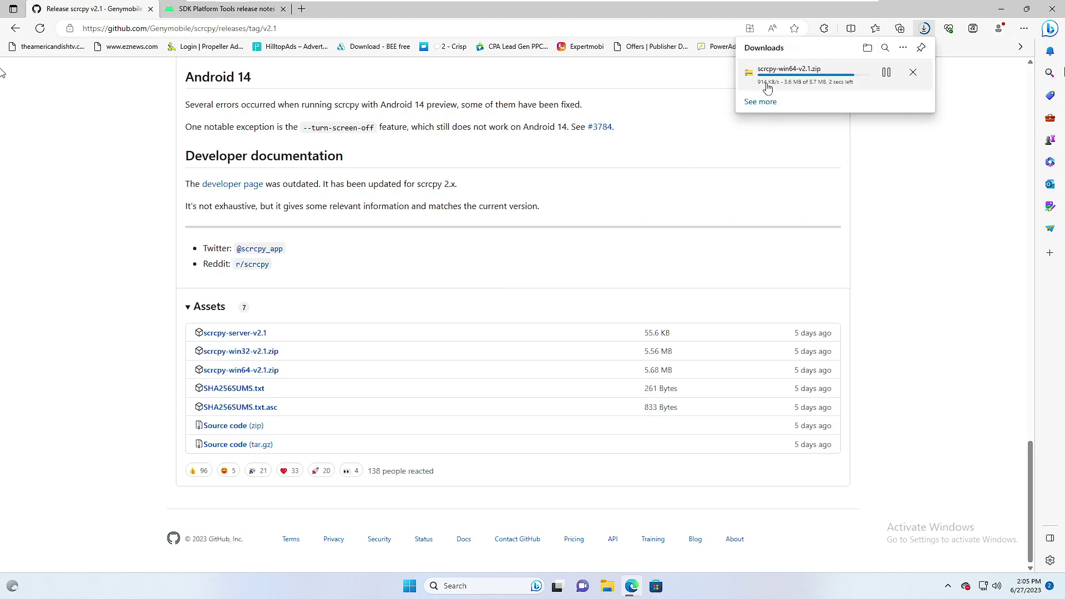
# Step: On the SDK Platform Tools page, start the Download SDK Platform-Tools for Windows
pyautogui.click(231, 10)
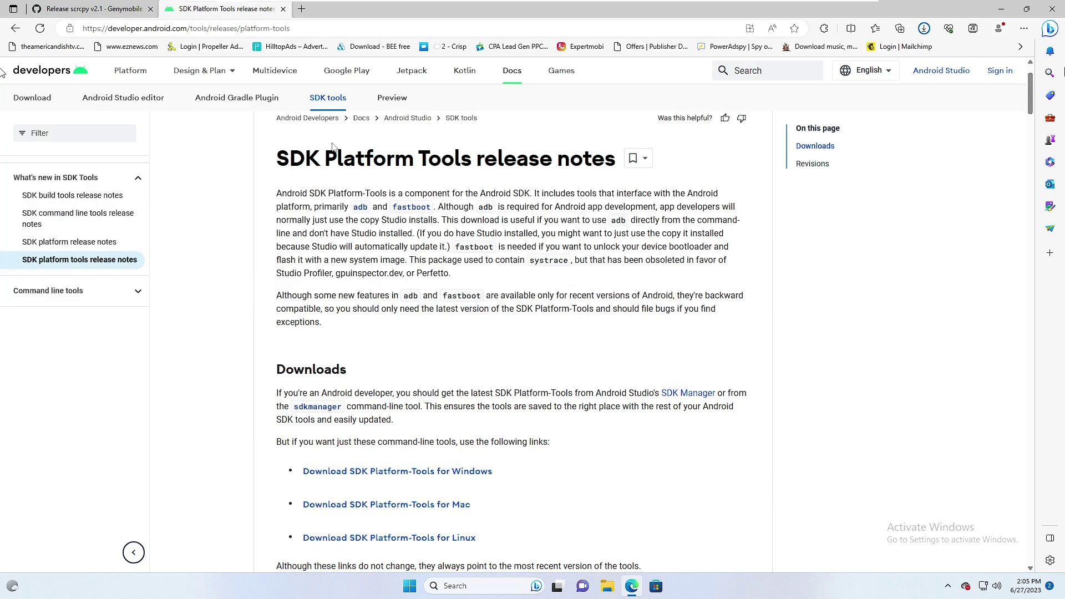
pyautogui.scroll(-1, 372, 231)
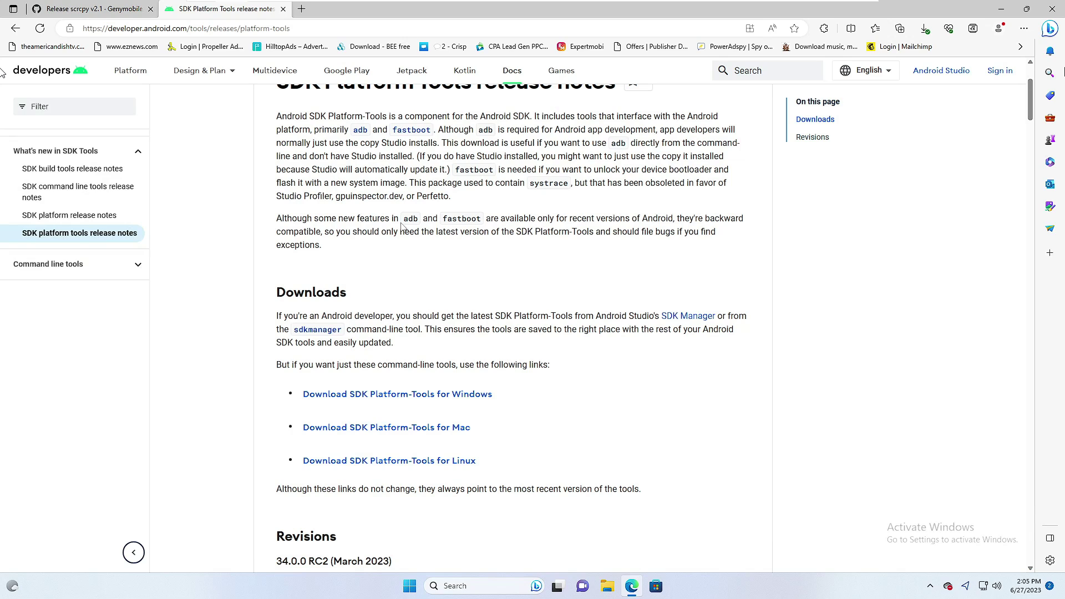
pyautogui.scroll(-2, 402, 225)
pyautogui.scroll(-1, 389, 219)
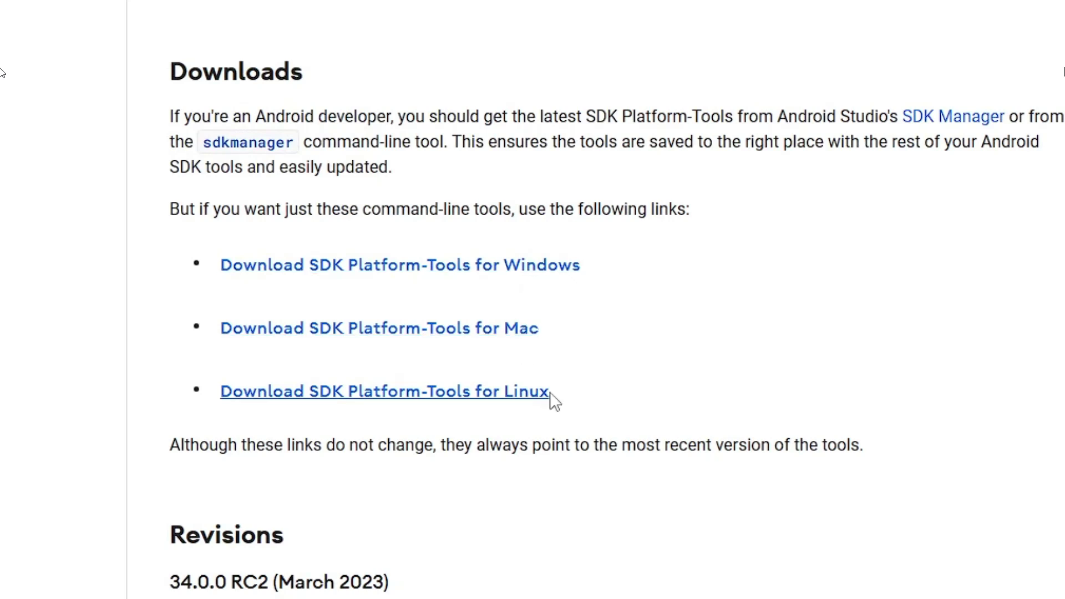
pyautogui.click(539, 272)
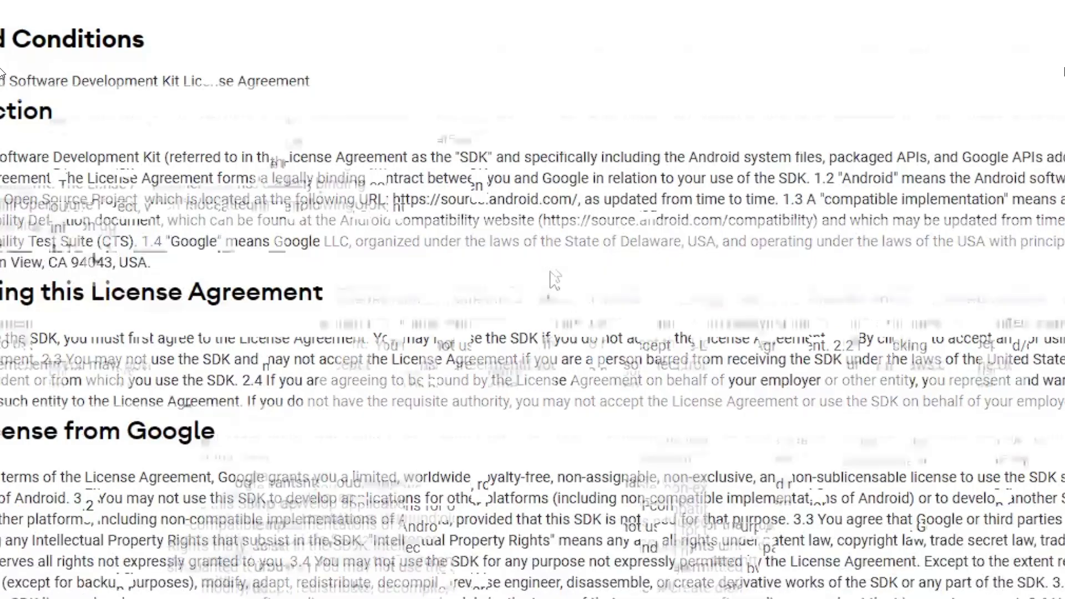
# Step: Accept the license terms, download platform-tools_r34.0.3-windows.zip, and show it in its folder
pyautogui.scroll(-20, 541, 277)
pyautogui.click(131, 462)
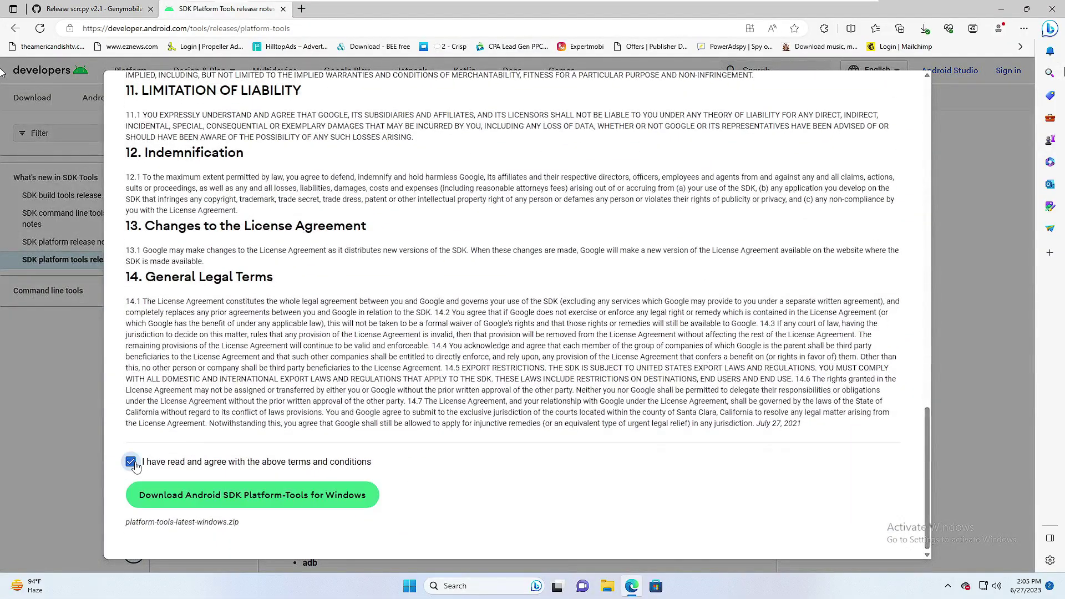
pyautogui.click(262, 499)
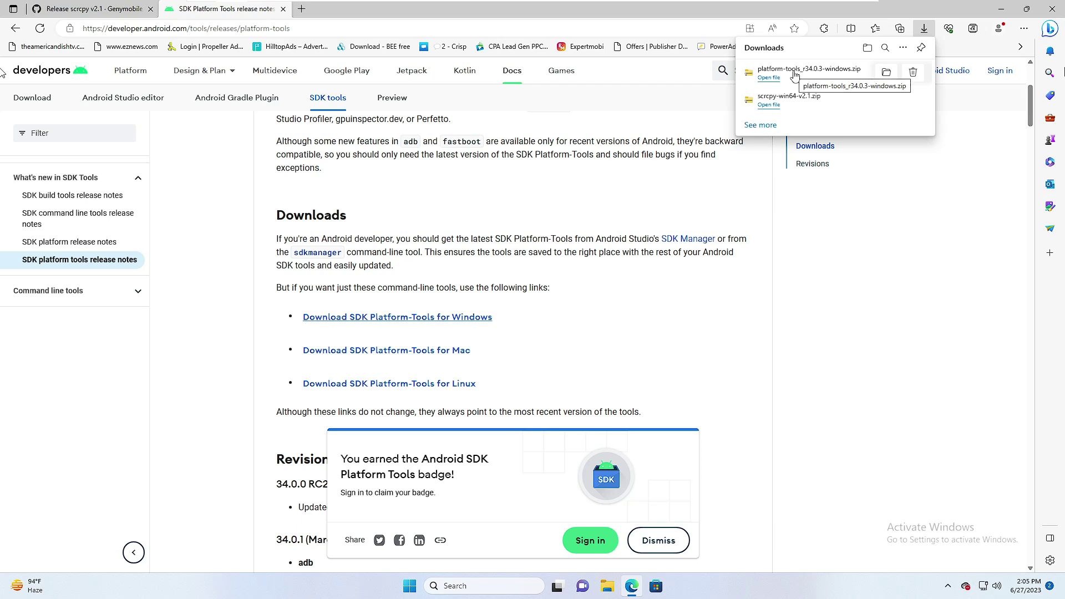
pyautogui.click(887, 74)
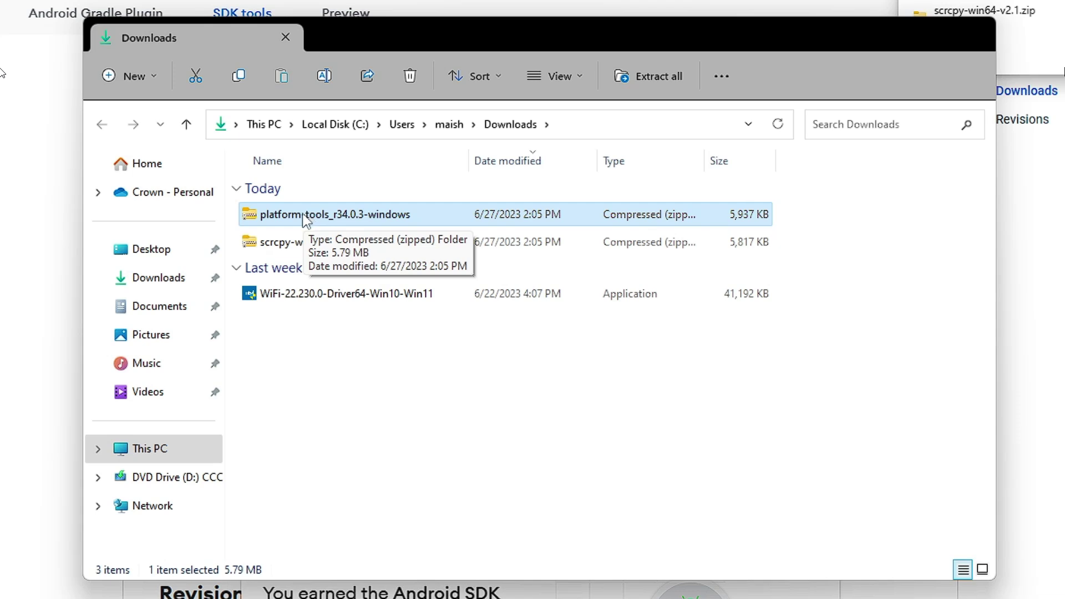
# Step: Extract platform-tools_r34.0.3-windows.zip with Extract All to its suggested folder in Downloads
pyautogui.rightClick(351, 222)
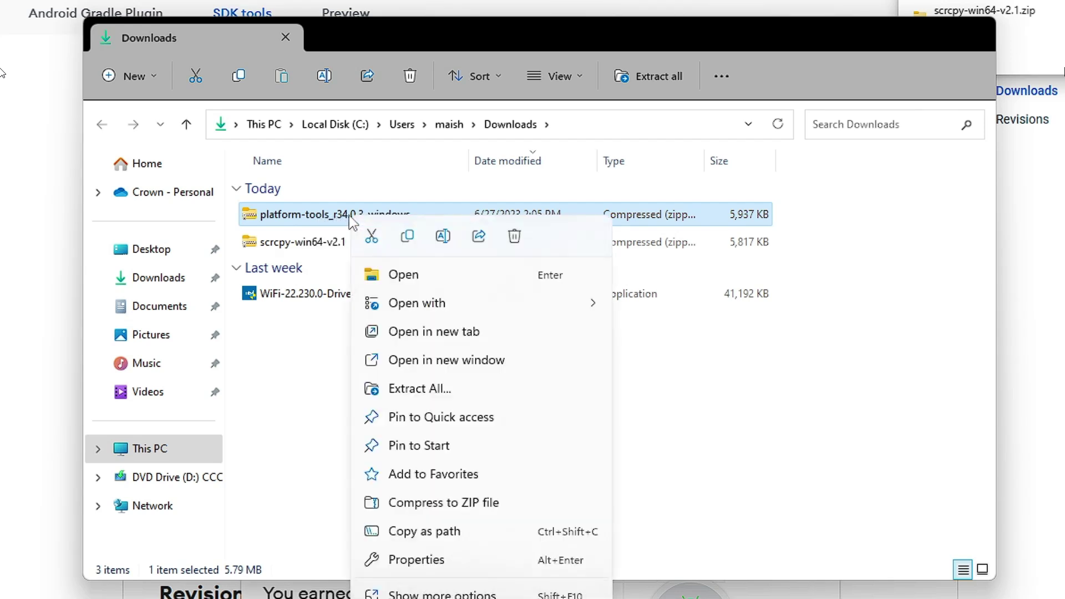
pyautogui.click(424, 389)
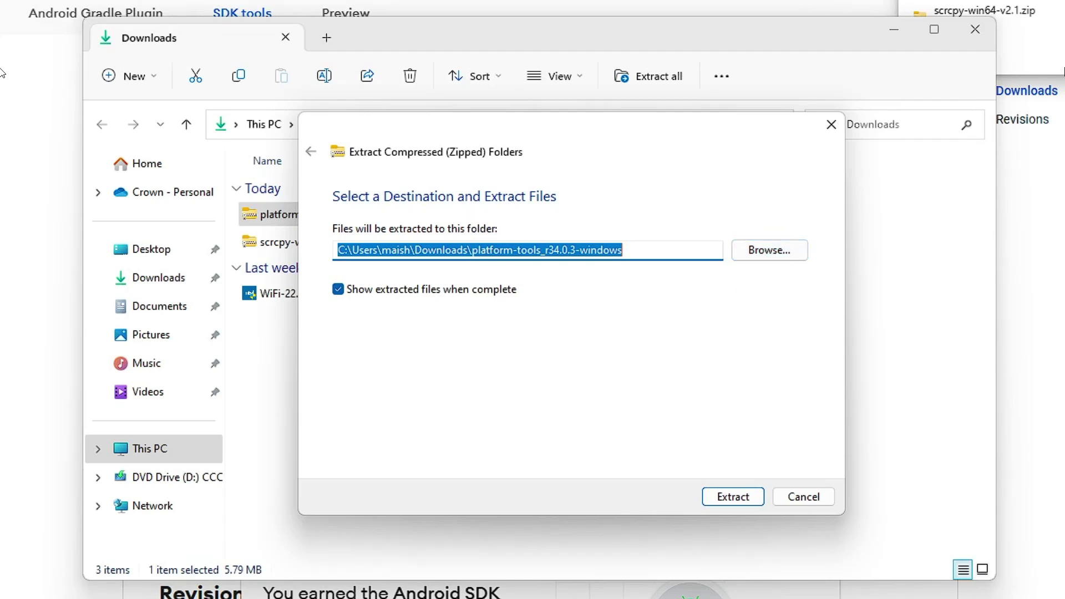
pyautogui.click(728, 499)
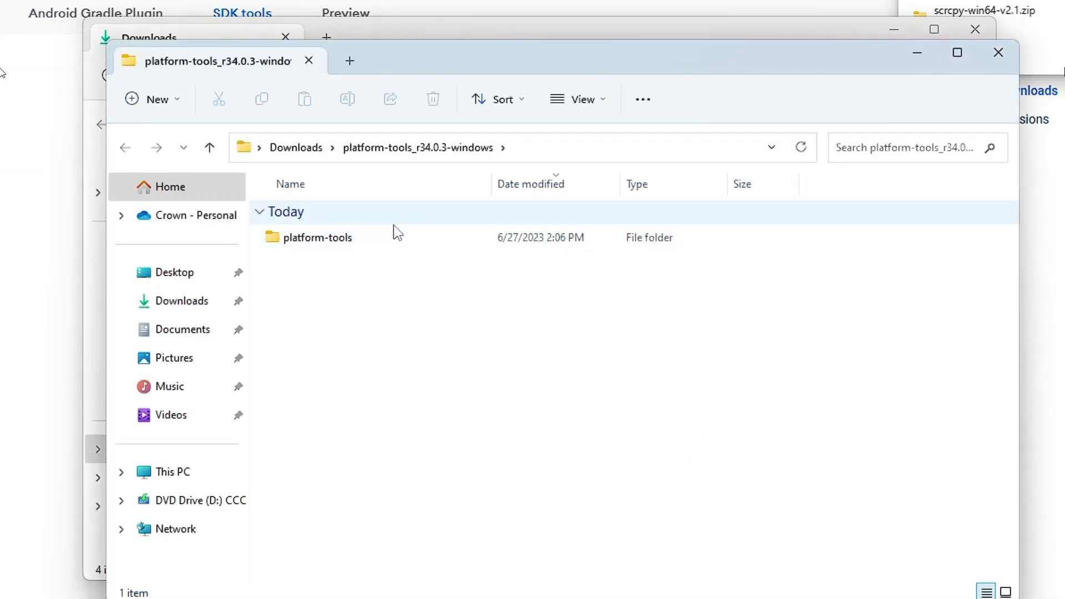
pyautogui.click(998, 52)
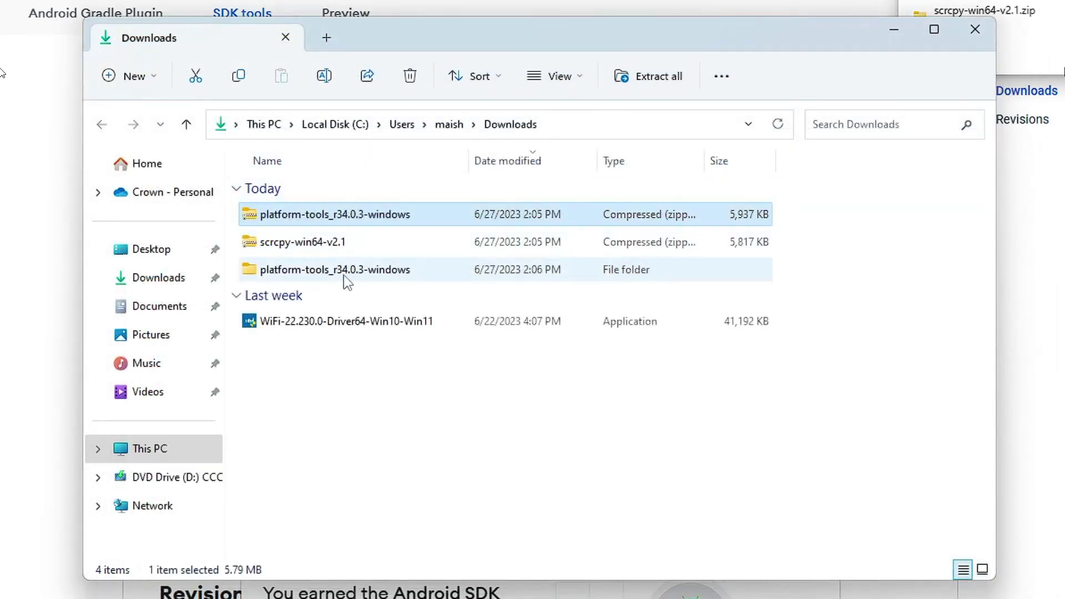
pyautogui.click(315, 280)
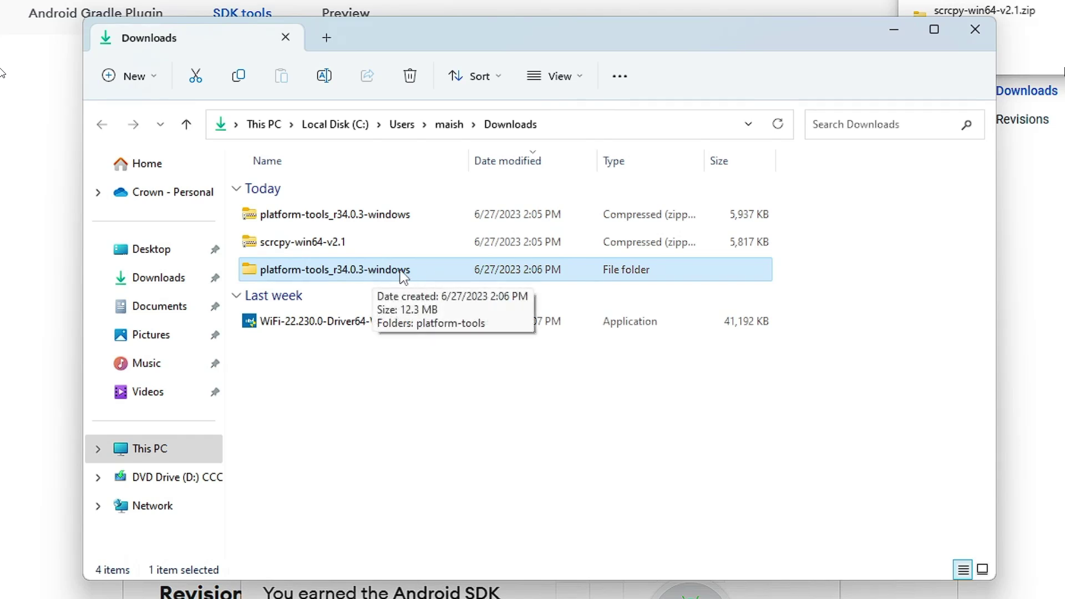
# Step: Extract scrcpy-win64-v2.1.zip with Extract All, choosing Downloads as the destination
pyautogui.click(347, 247)
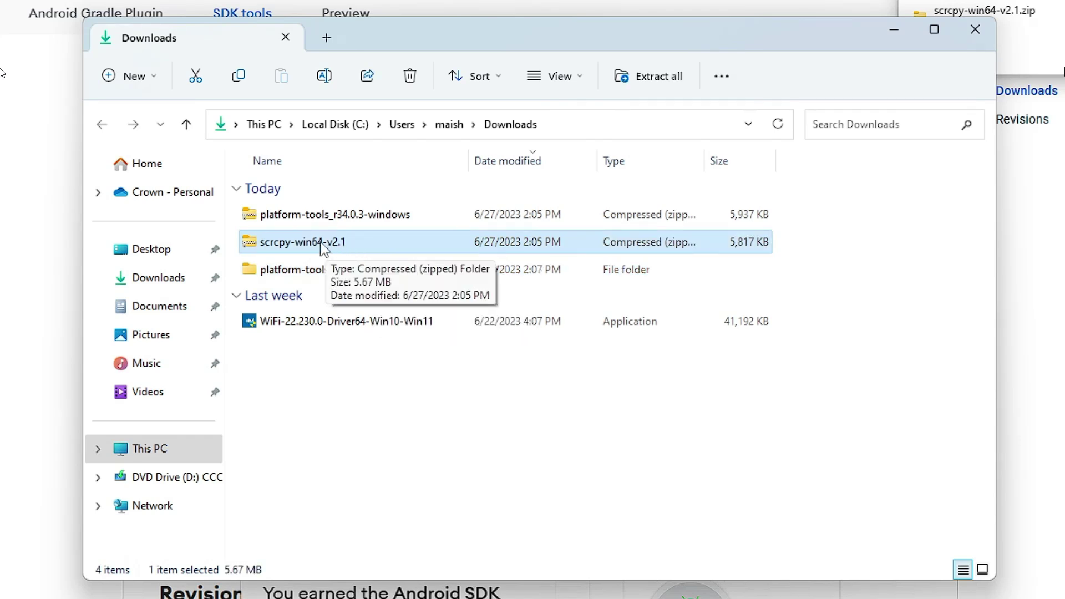
pyautogui.rightClick(333, 248)
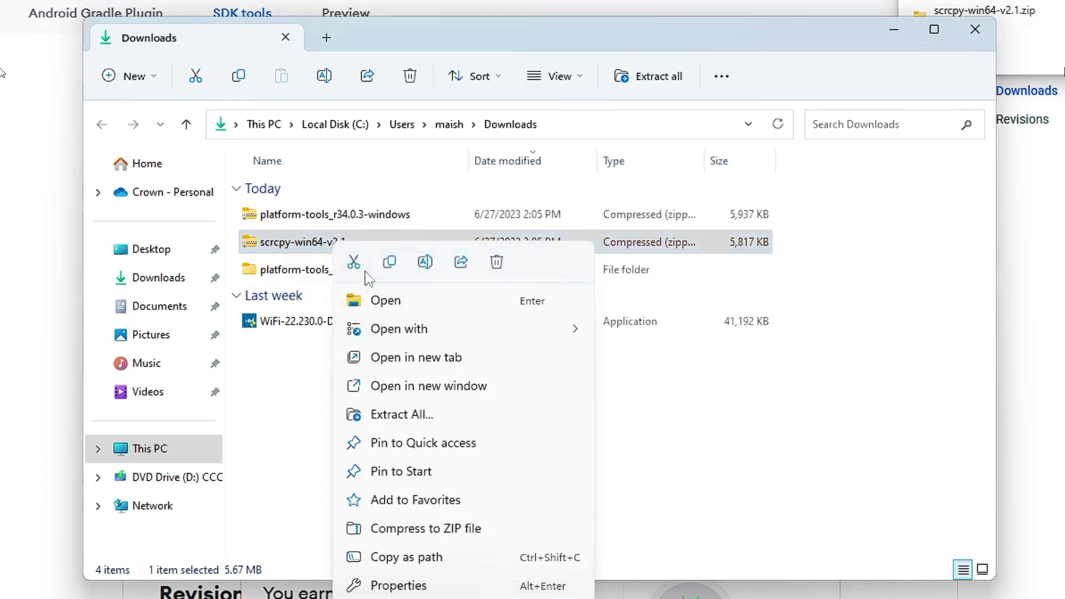
pyautogui.click(419, 417)
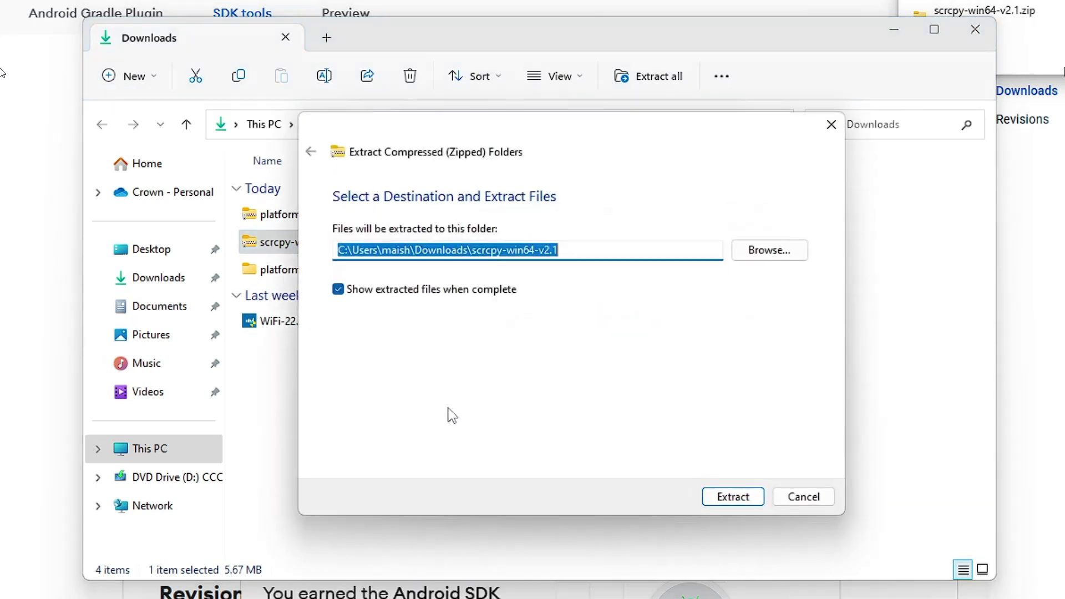
pyautogui.click(760, 251)
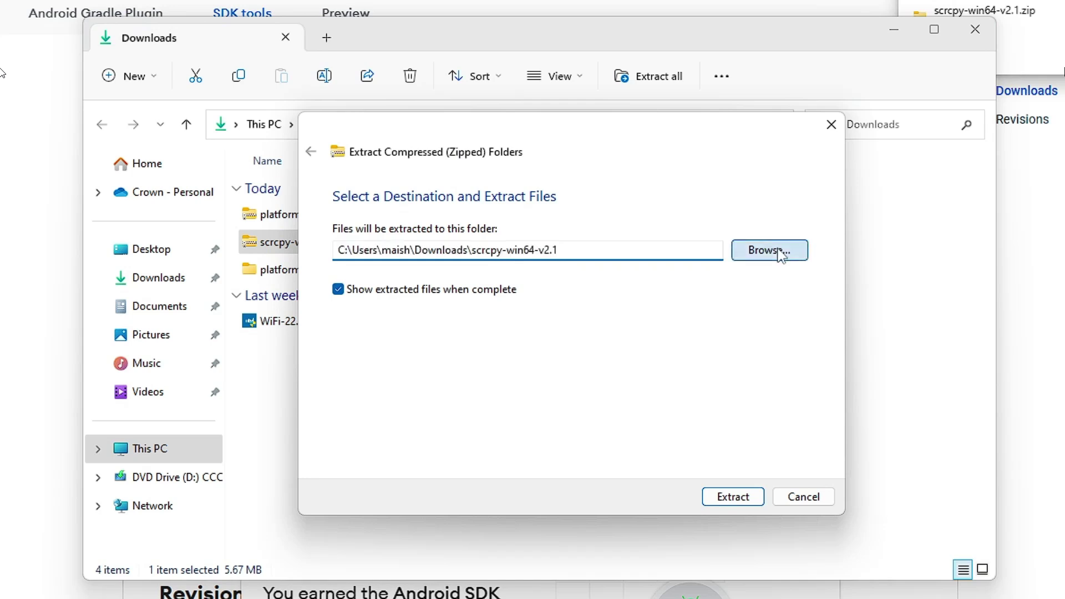
pyautogui.click(398, 381)
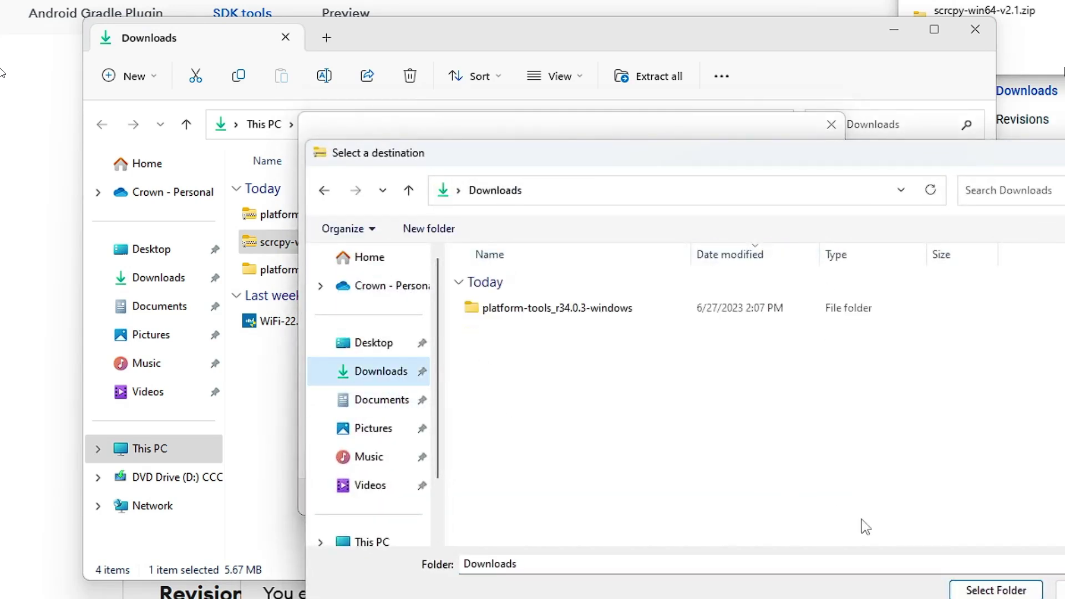
pyautogui.click(987, 591)
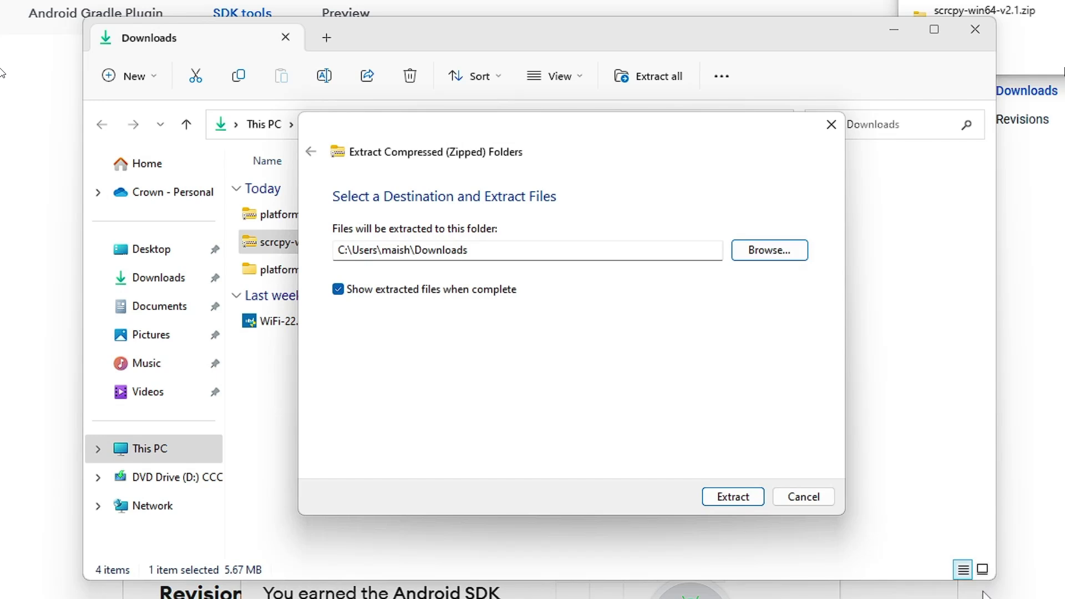
pyautogui.click(733, 498)
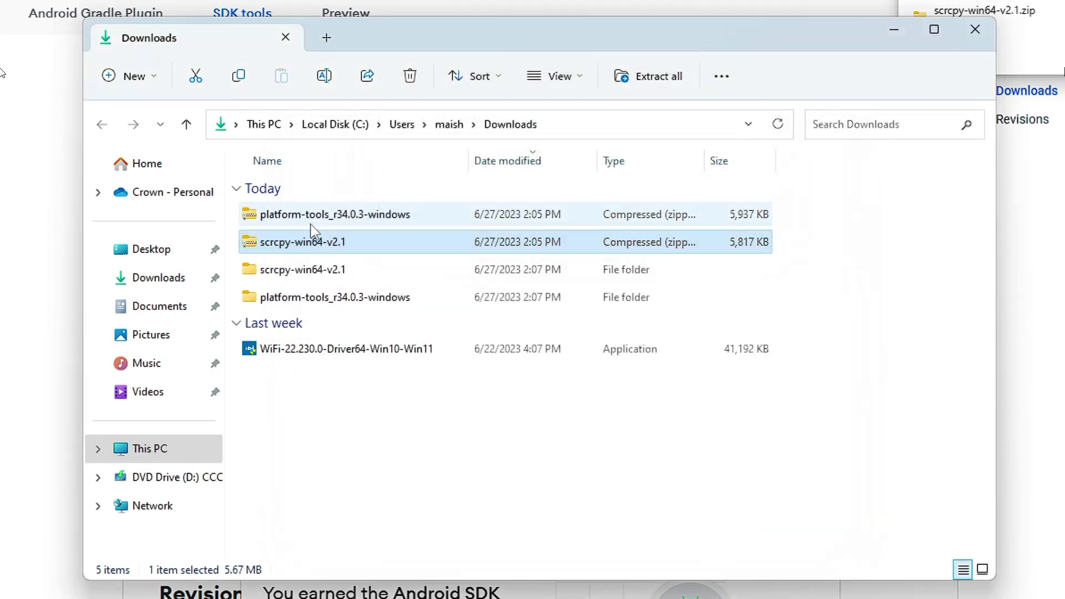
# Step: Permanently delete both the platform-tools and scrcpy zip files with Shift+Delete
pyautogui.click(314, 219)
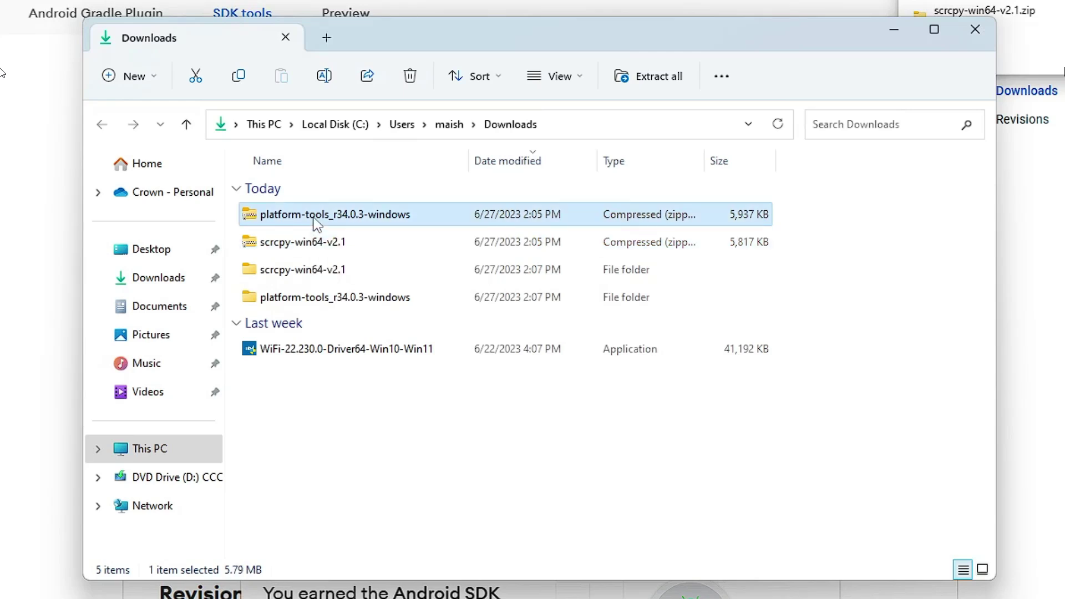
pyautogui.hotkey('shift', 'Down')
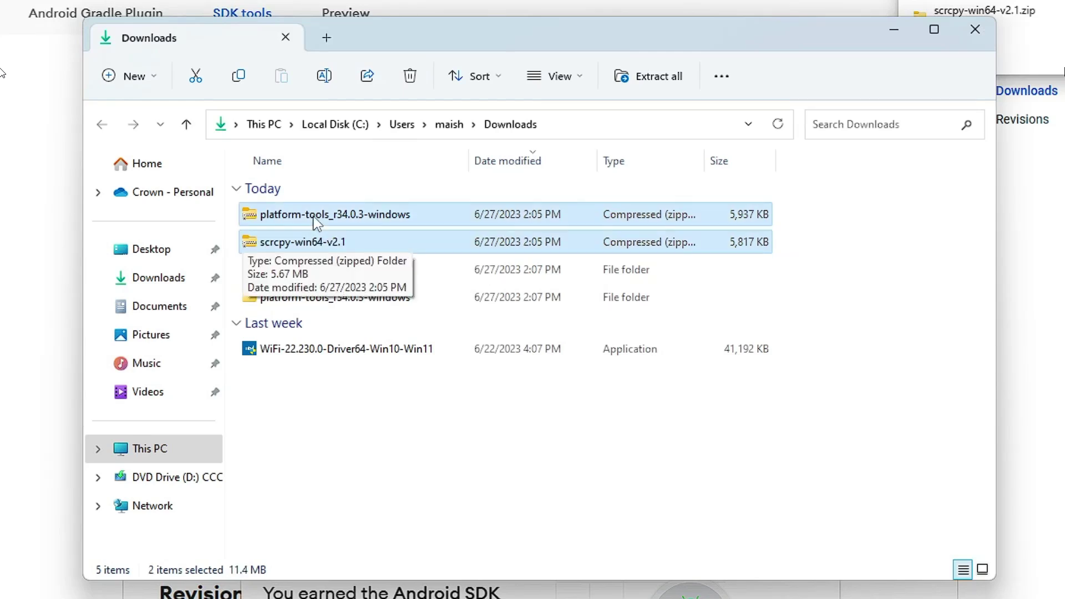
pyautogui.hotkey('shift', 'Delete')
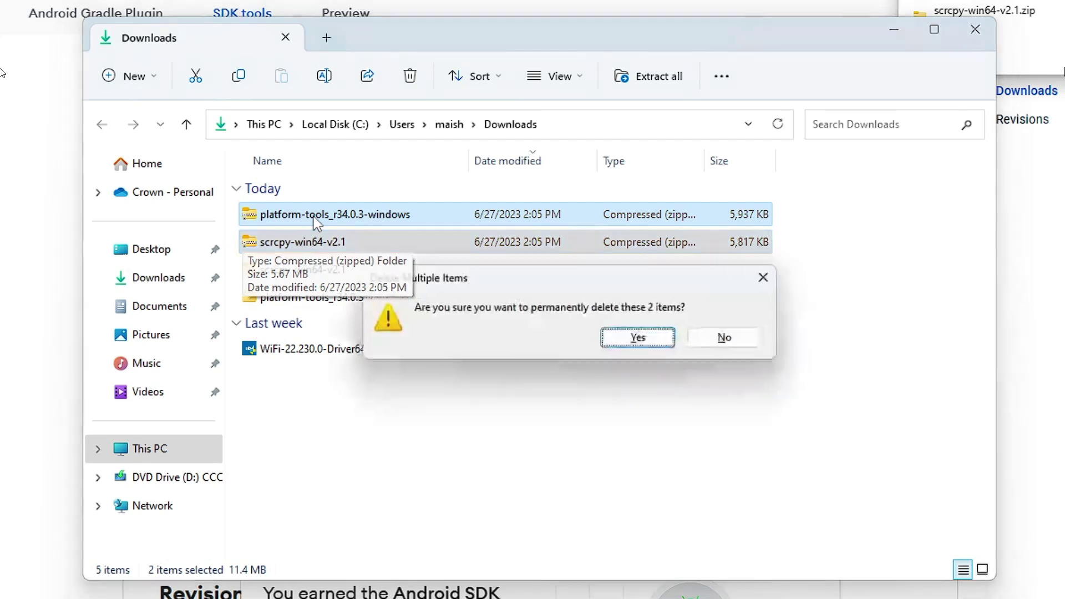
pyautogui.press('Return')
pyautogui.click(316, 221)
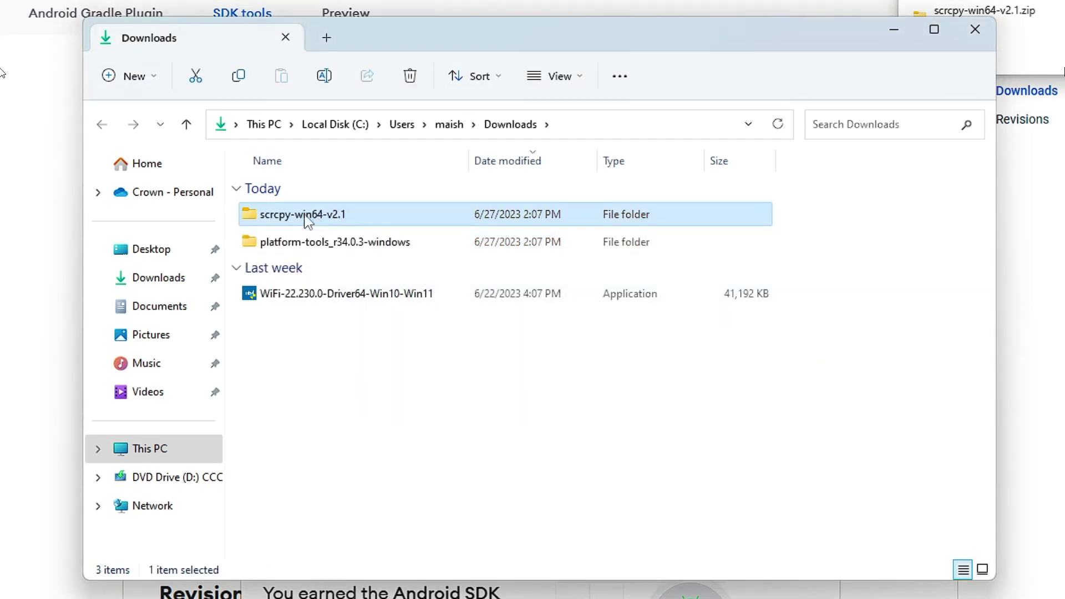
# Step: Select and copy all 15 files inside the scrcpy-win64-v2.1 folder
pyautogui.doubleClick(317, 221)
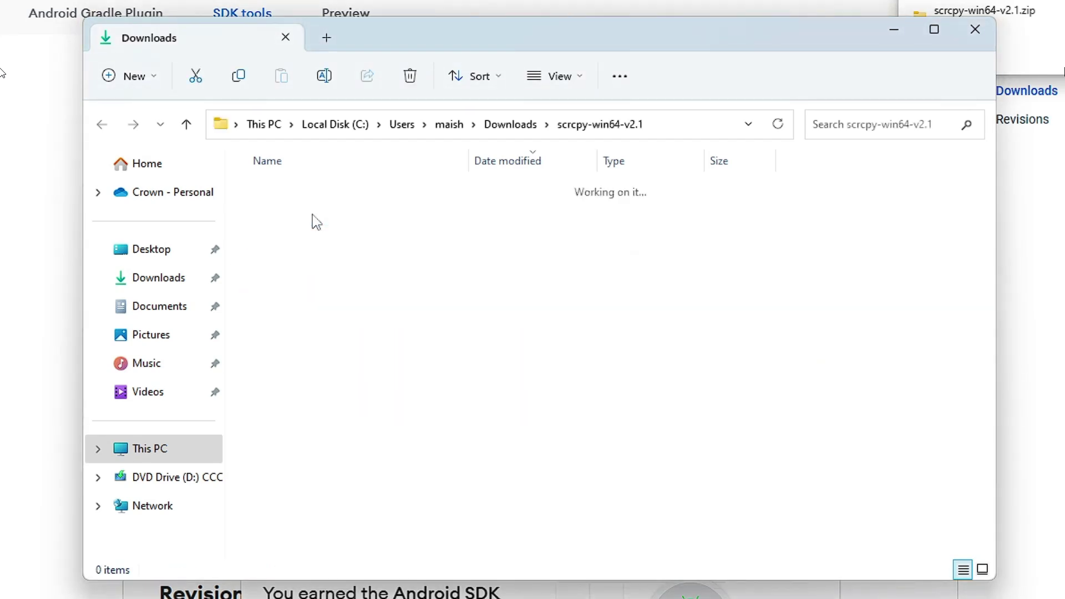
pyautogui.click(326, 251)
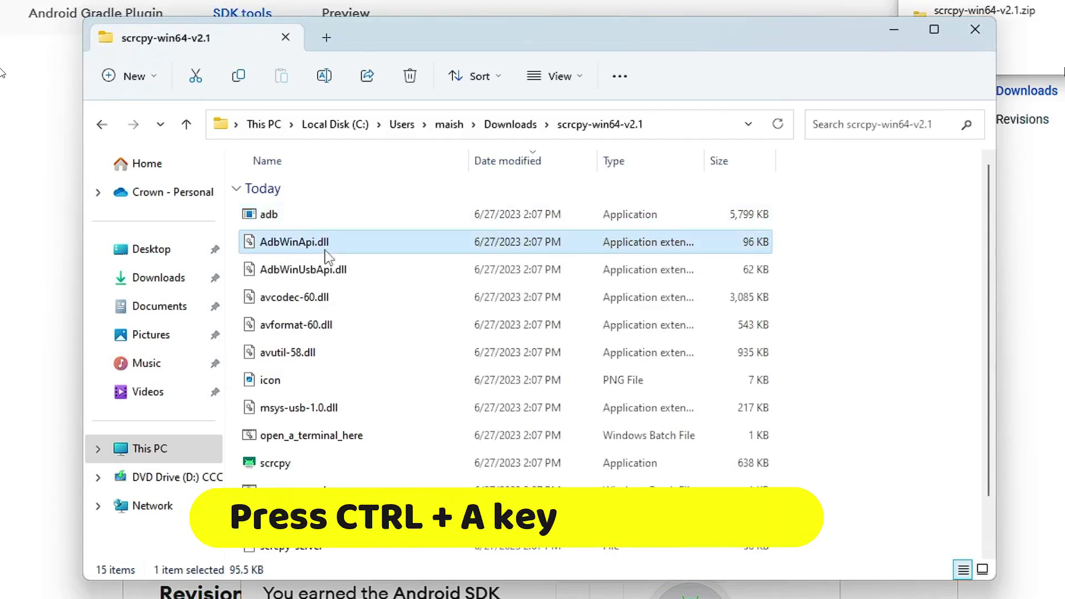
pyautogui.hotkey('ctrl', 'a')
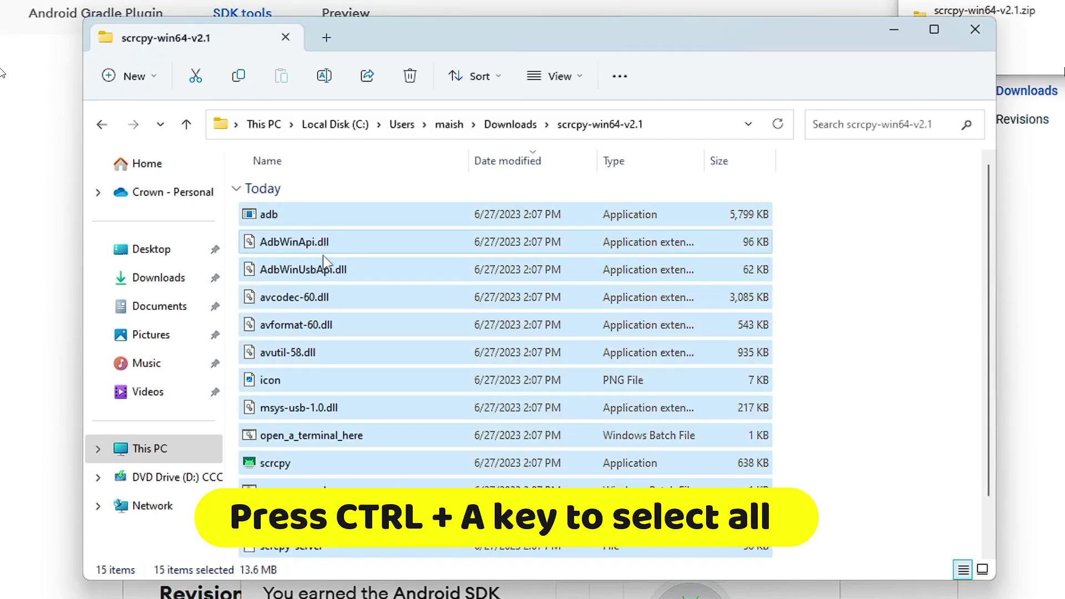
pyautogui.rightClick(326, 261)
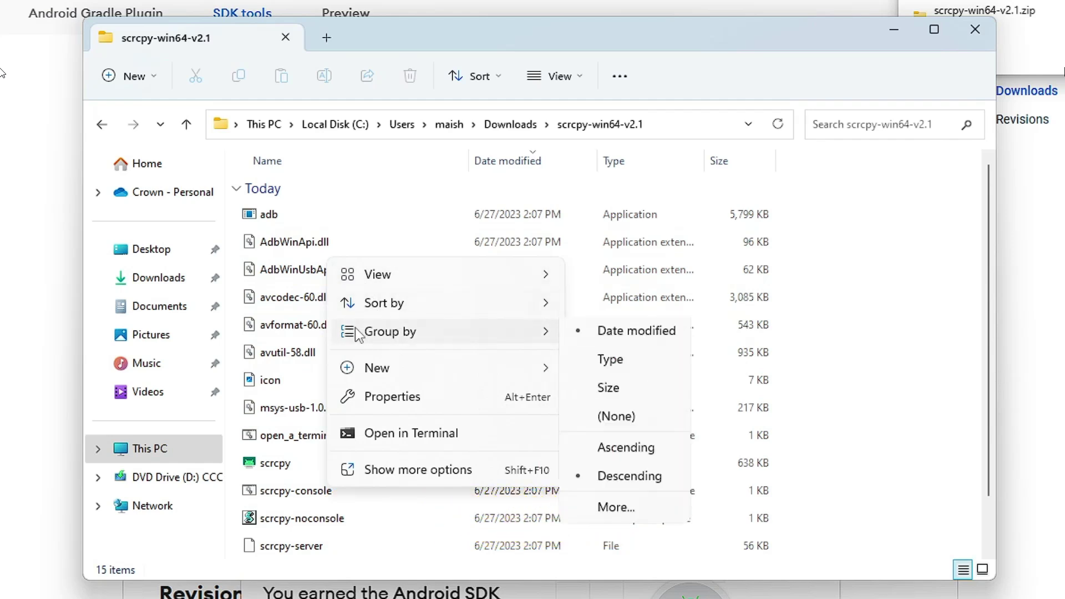
pyautogui.press('Escape')
# Step: Paste them into platform-tools_r34.0.3-windows > platform-tools, replacing files with matching names
pyautogui.click(102, 124)
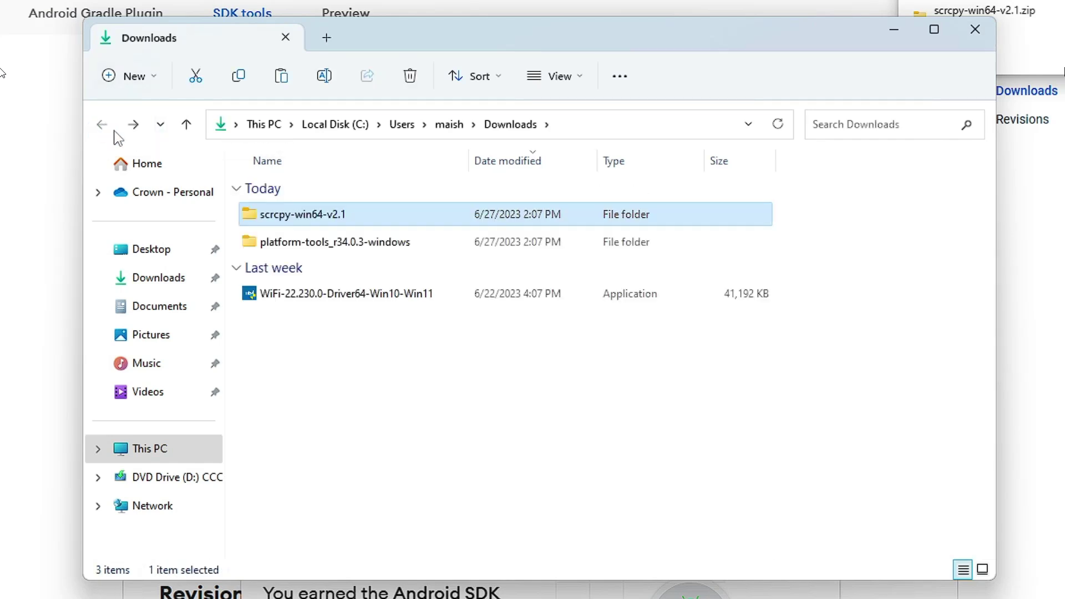
pyautogui.doubleClick(319, 249)
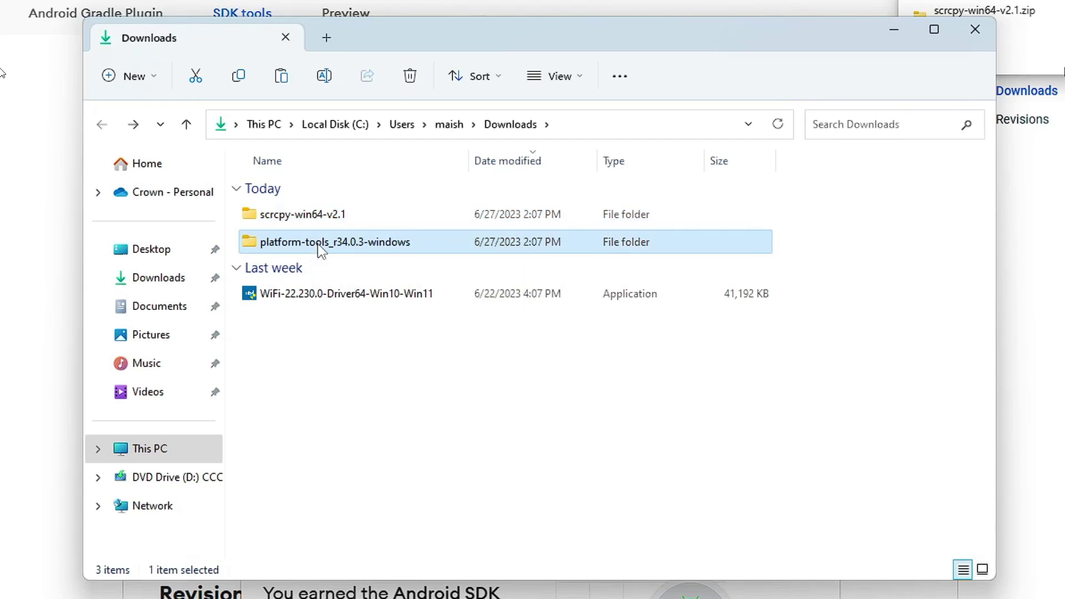
pyautogui.doubleClick(309, 220)
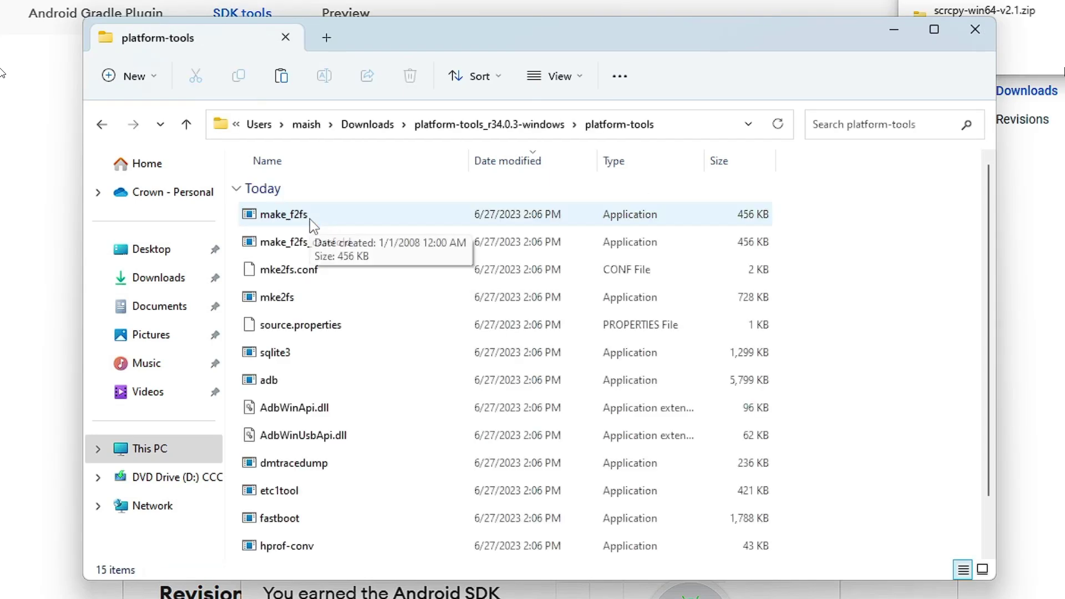
pyautogui.hotkey('ctrl', 'v')
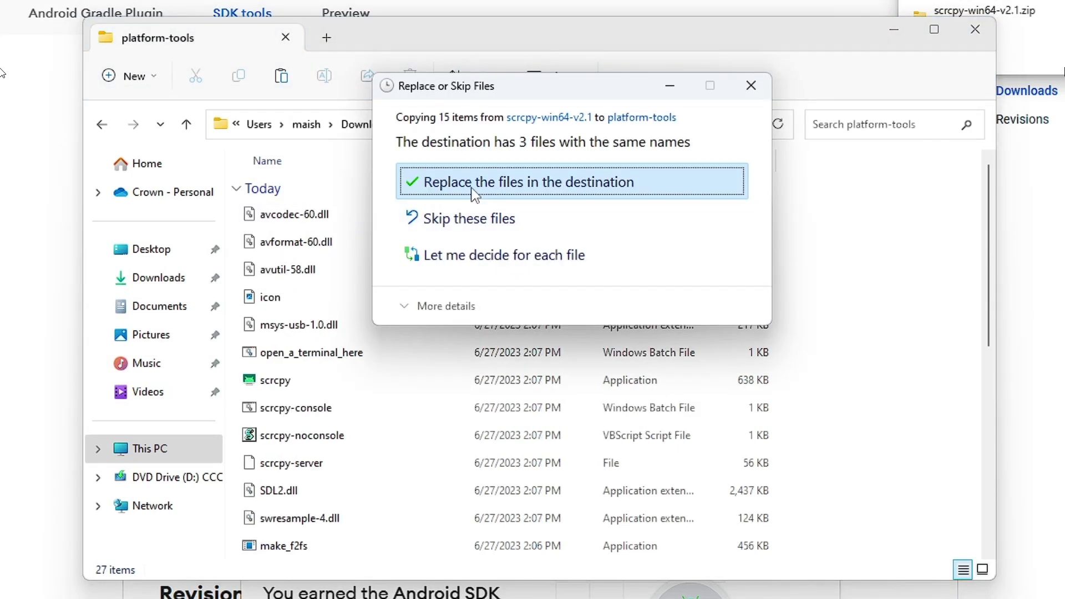
pyautogui.click(518, 189)
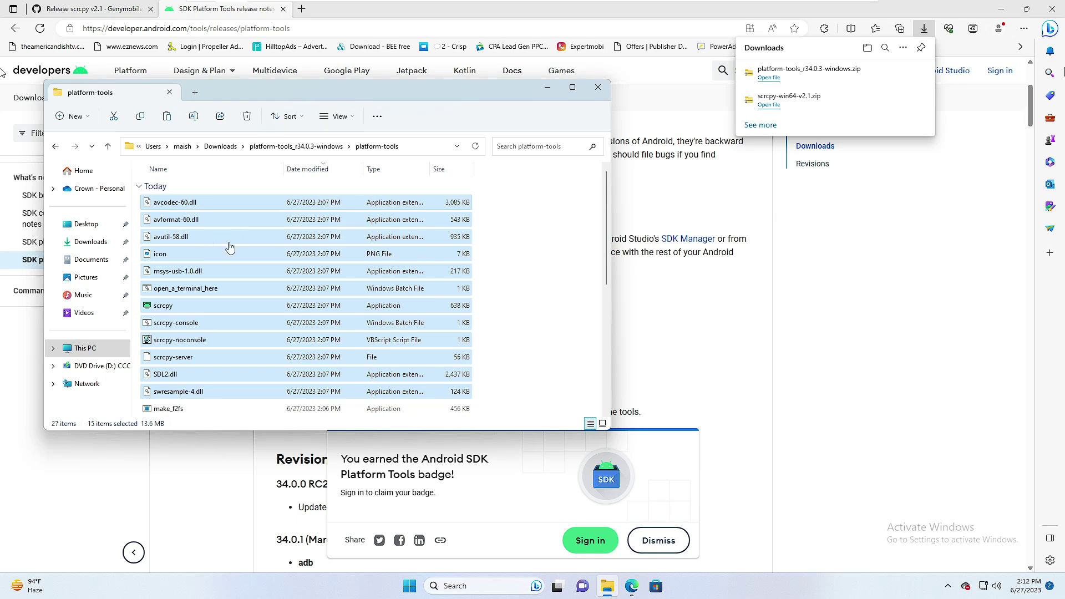
pyautogui.click(312, 254)
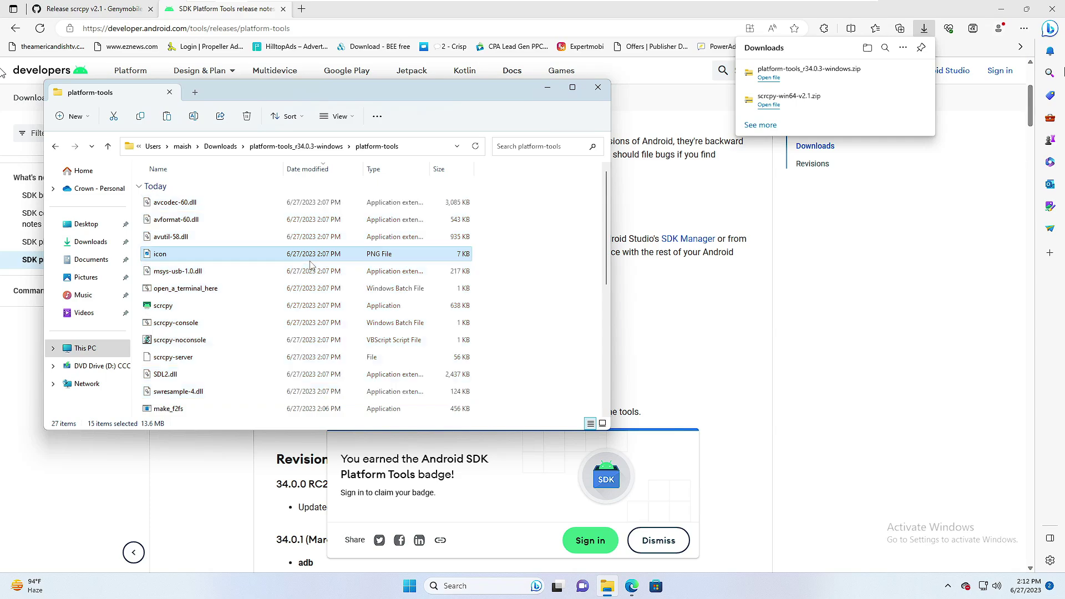
# Step: Open a PowerShell window here from the platform-tools folder's context menu
pyautogui.click(500, 268)
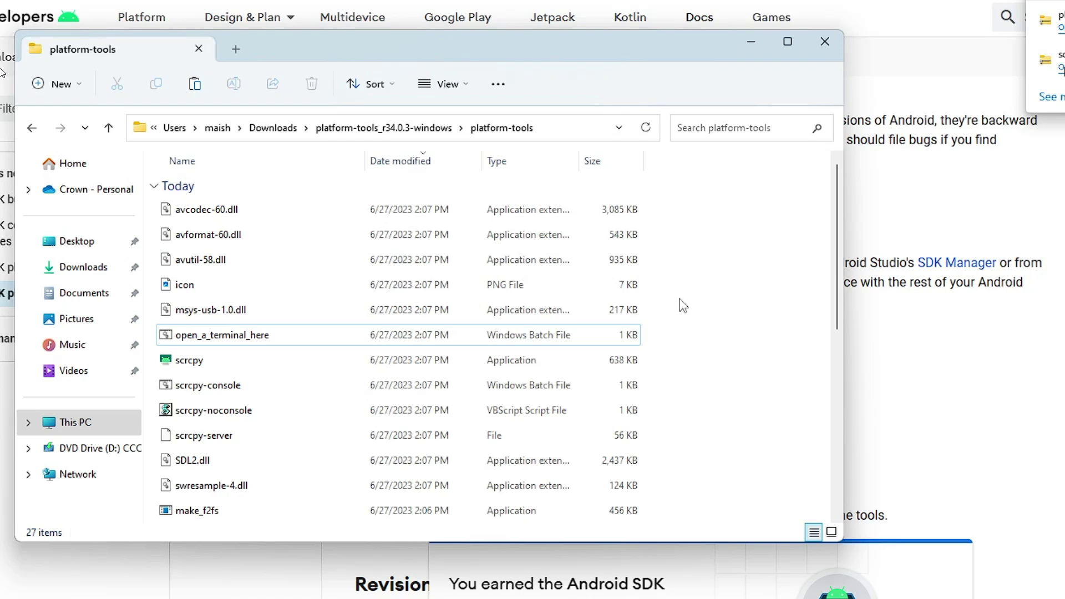
pyautogui.rightClick(683, 306)
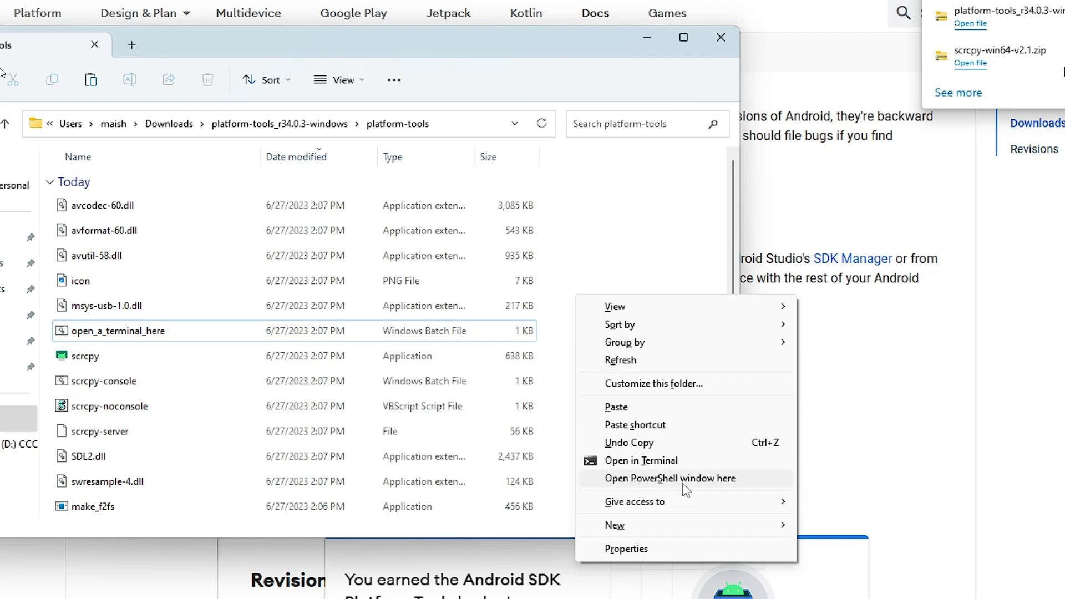
pyautogui.click(668, 480)
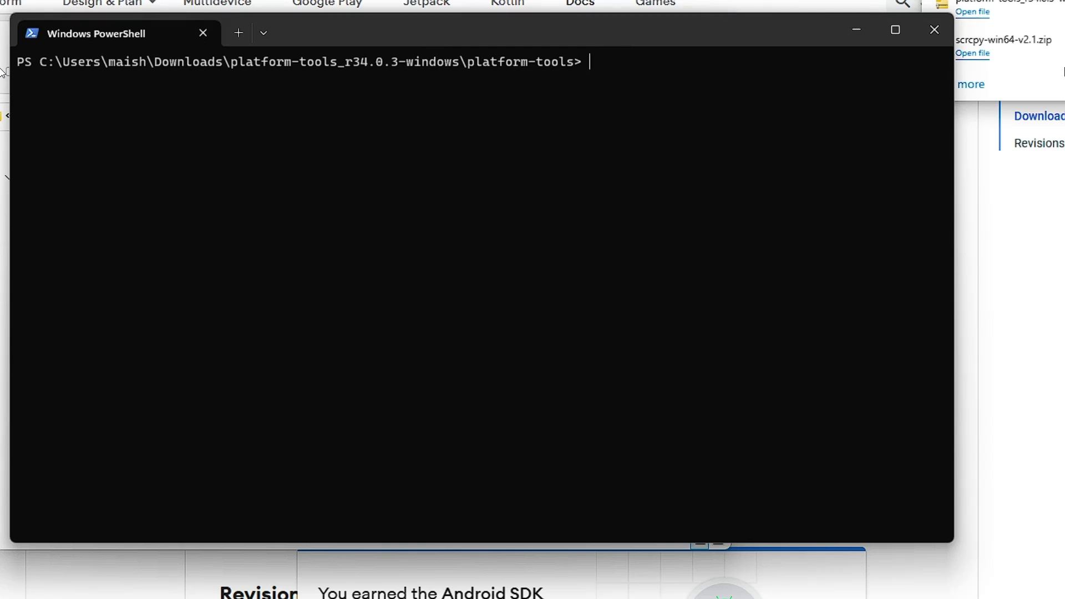
# Step: Run .\adb devices, see the phone listed as unauthorized, and close PowerShell
pyautogui.write('.\\adb devices')
pyautogui.press('Return')
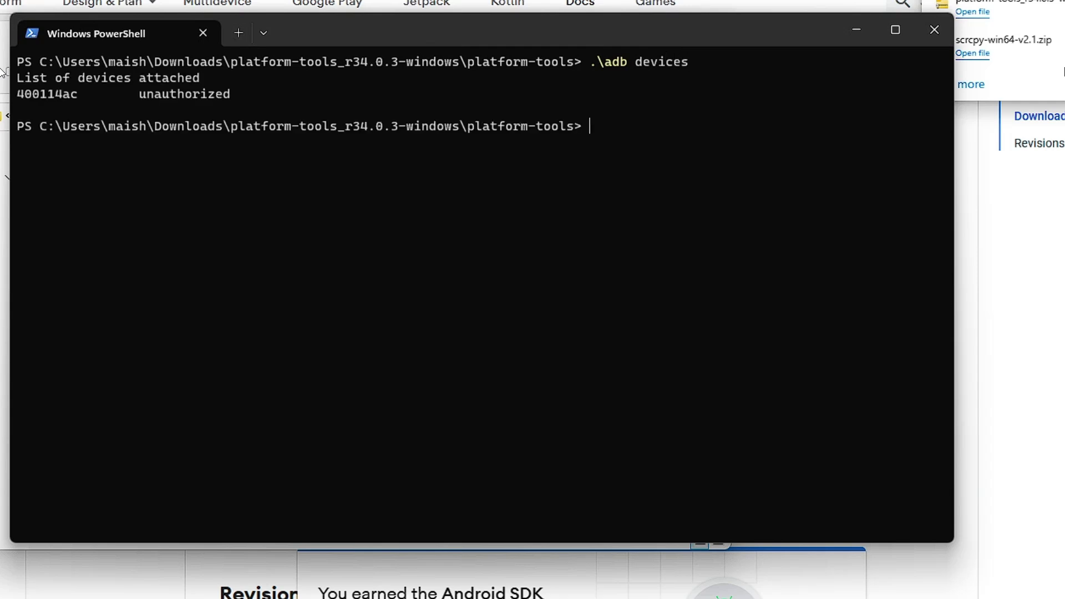
pyautogui.click(935, 29)
pyautogui.click(142, 361)
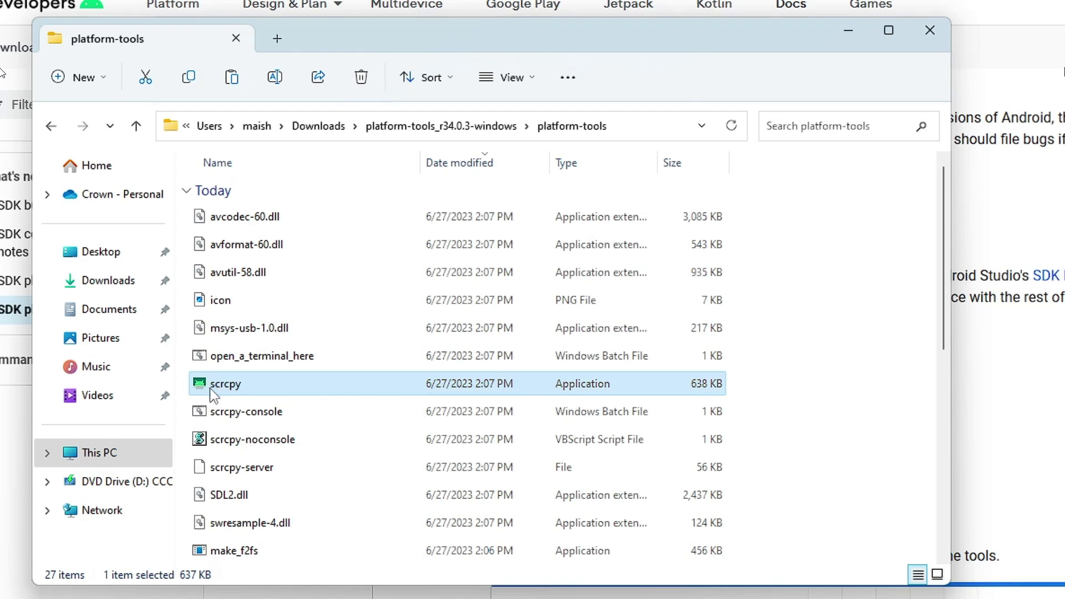
# Step: Launch scrcpy and bypass the SmartScreen warning via More info and Run anyway
pyautogui.doubleClick(232, 388)
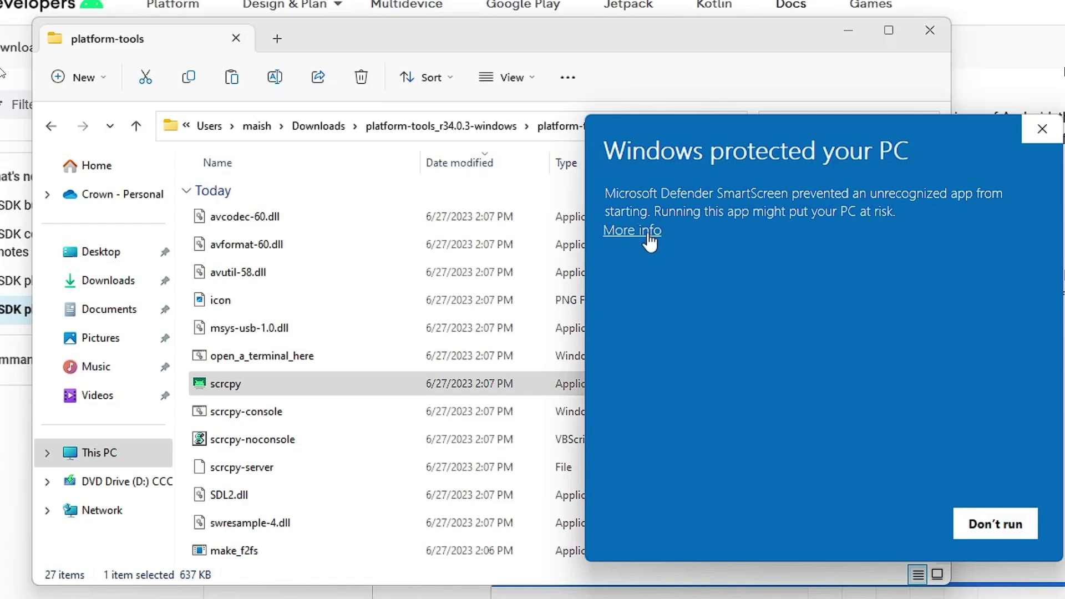
pyautogui.click(647, 234)
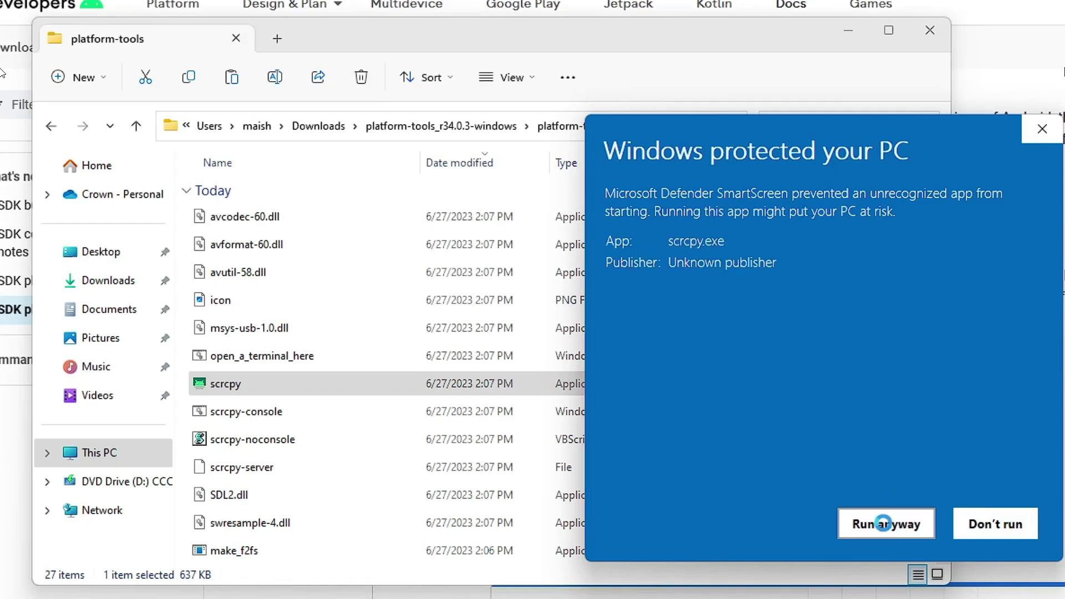
pyautogui.click(886, 528)
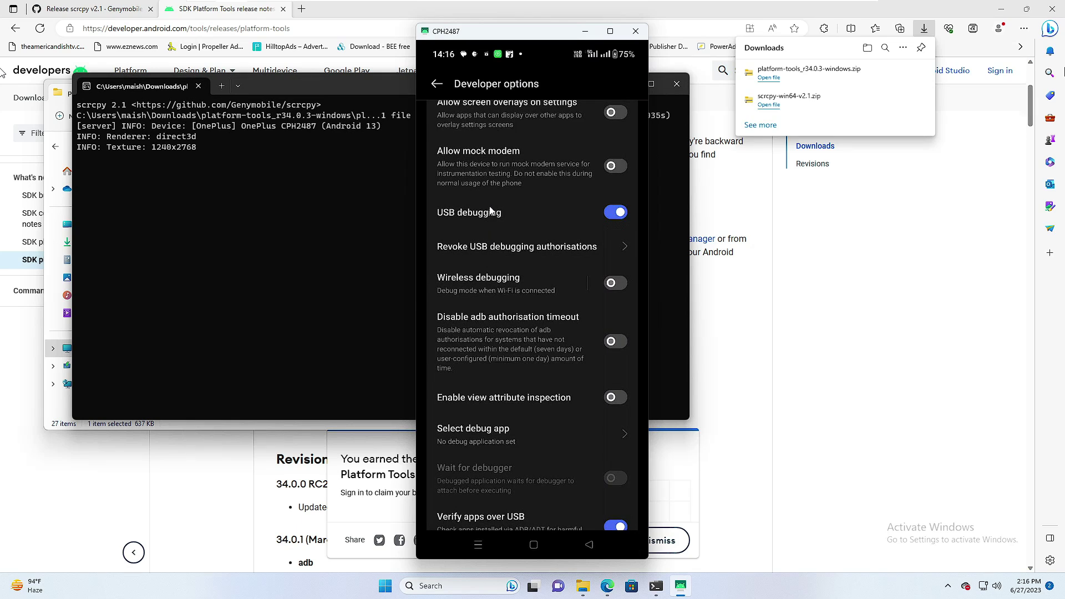
# Step: Minimise Edge, the scrcpy console and File Explorer, and centre the CPH2487 mirror window
pyautogui.click(1002, 9)
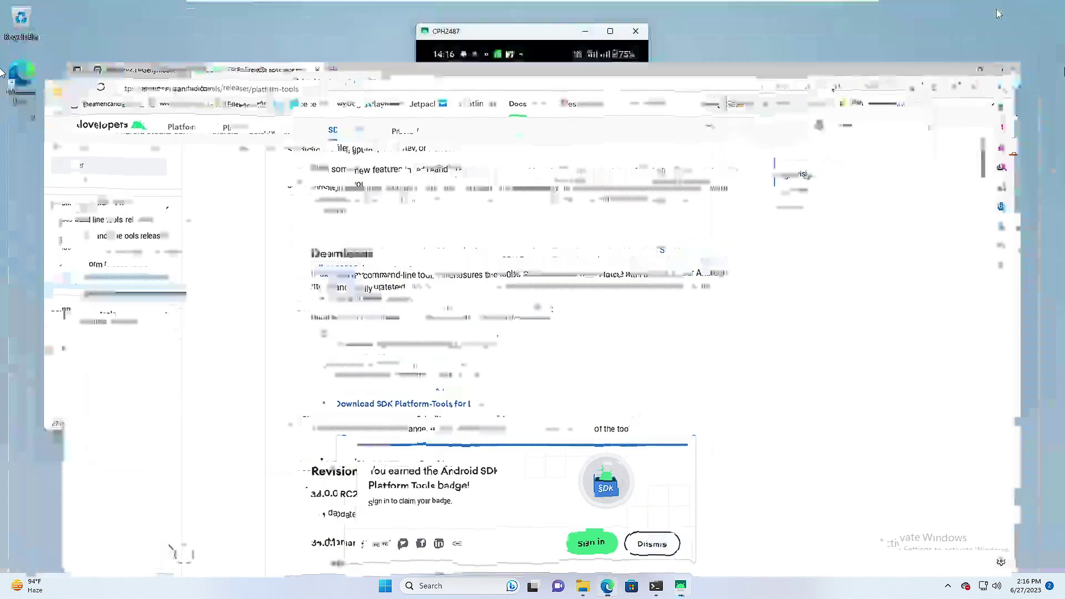
pyautogui.click(337, 86)
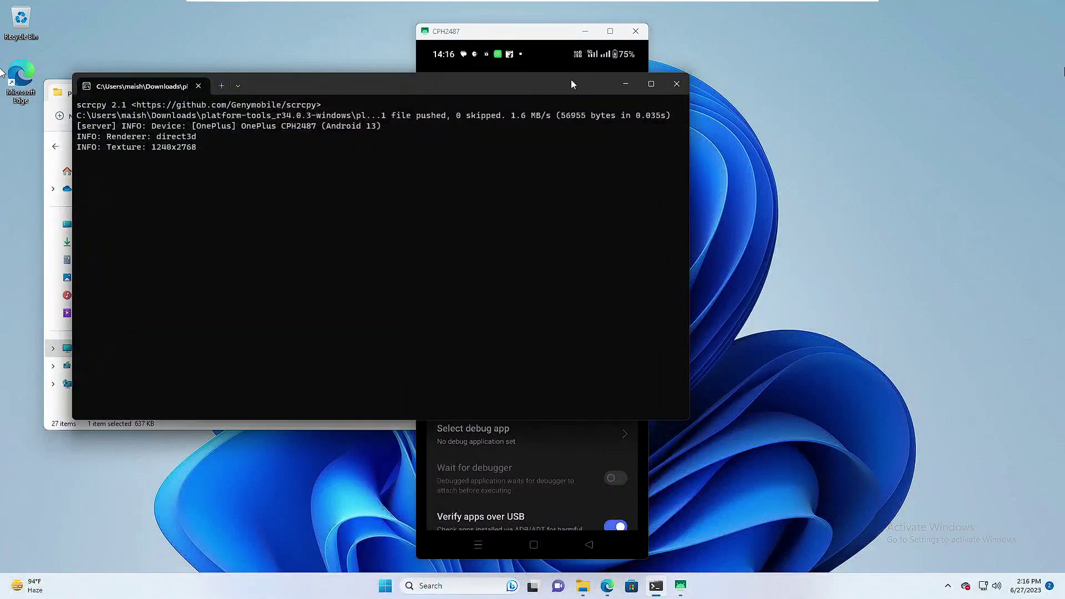
pyautogui.click(626, 84)
pyautogui.click(545, 87)
pyautogui.moveTo(543, 34); pyautogui.dragTo(469, 36)
pyautogui.scroll(10, 480, 227)
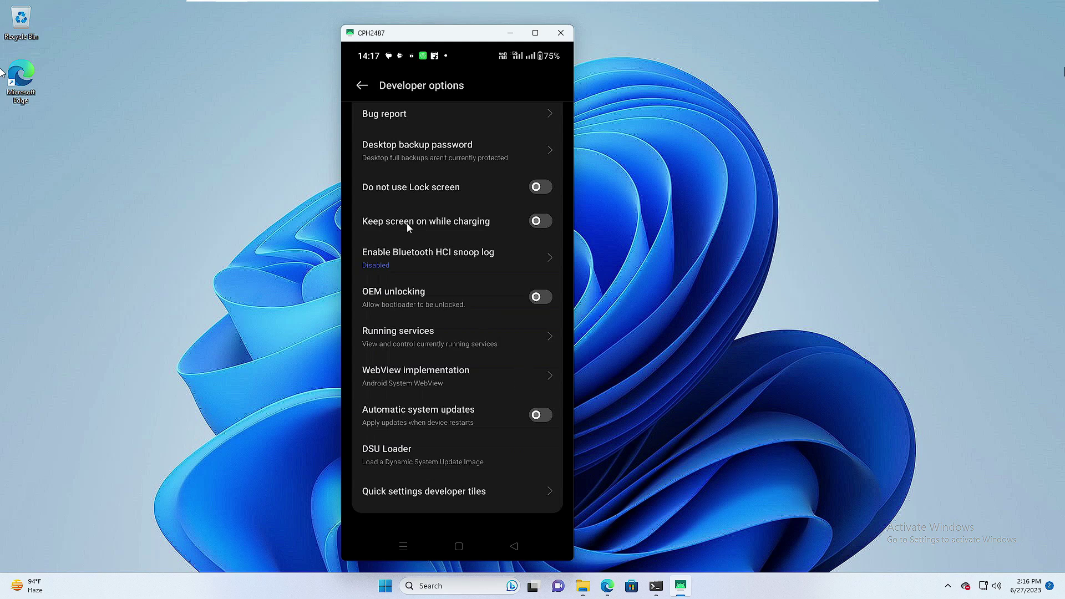
# Step: Leave Developer options and the settings search, then scroll through the main Settings list
pyautogui.click(364, 87)
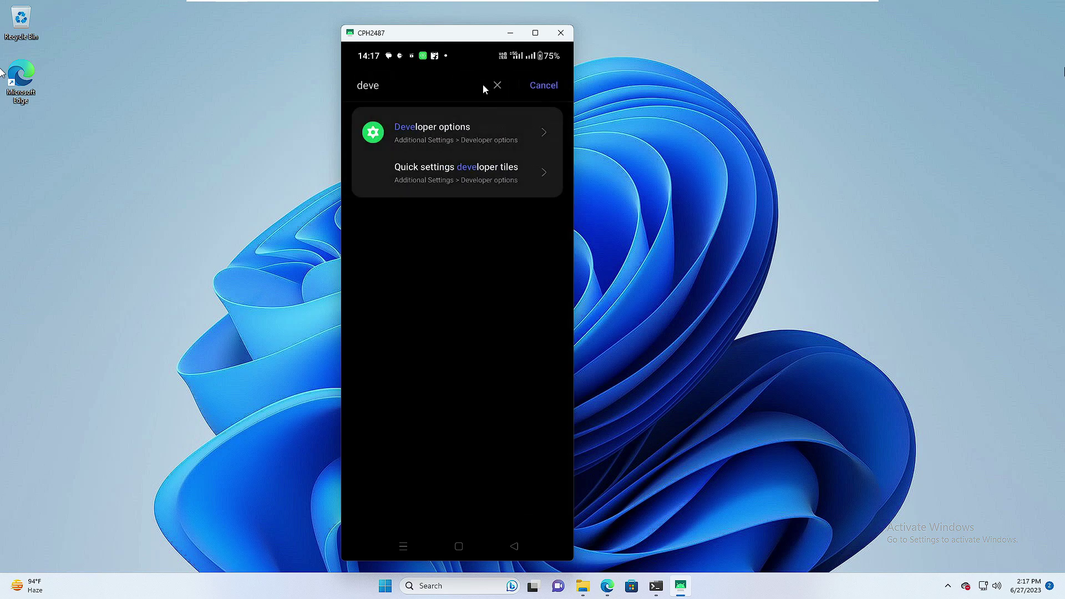
pyautogui.click(499, 84)
pyautogui.click(544, 86)
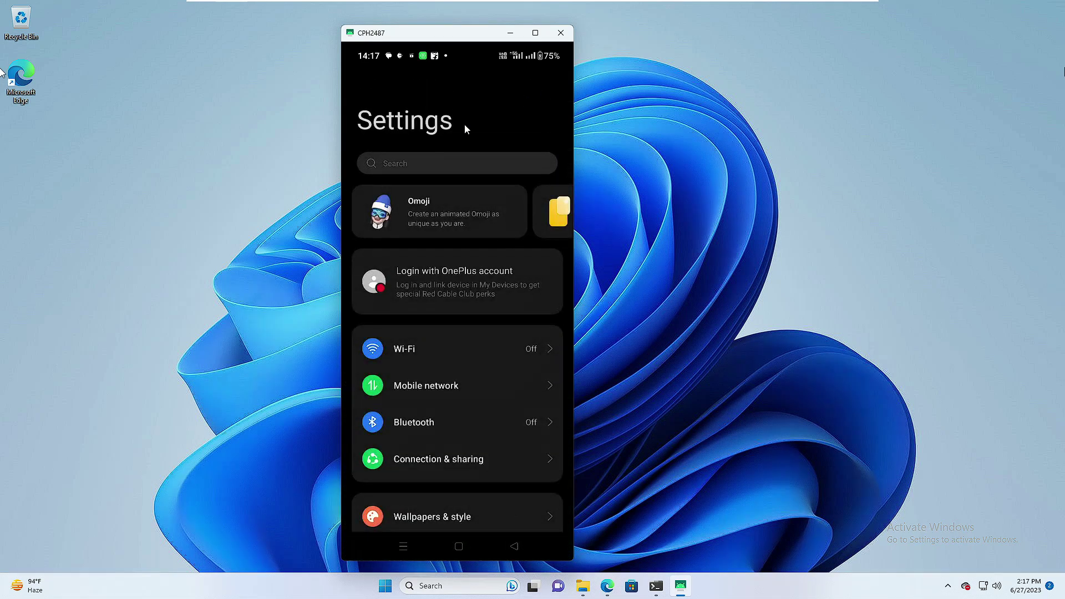
pyautogui.scroll(-10, 453, 330)
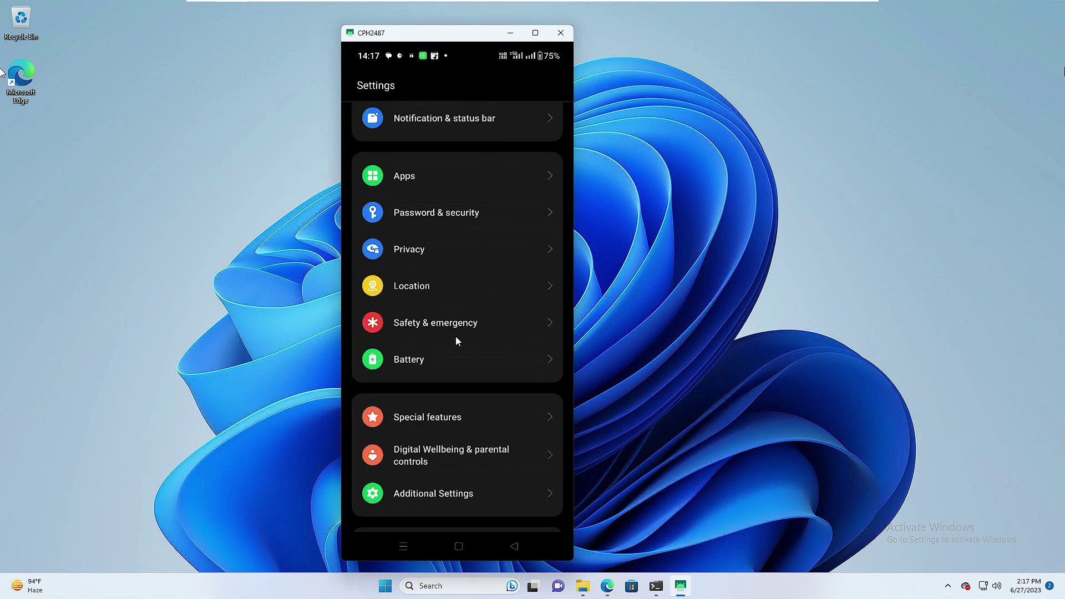
pyautogui.scroll(8, 455, 338)
pyautogui.scroll(-10, 456, 336)
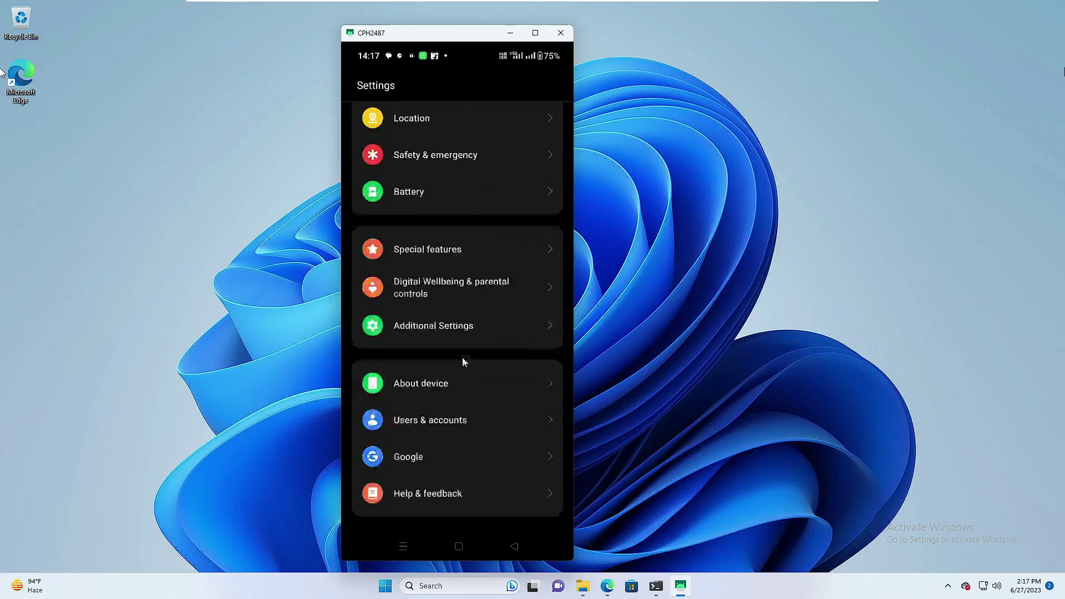